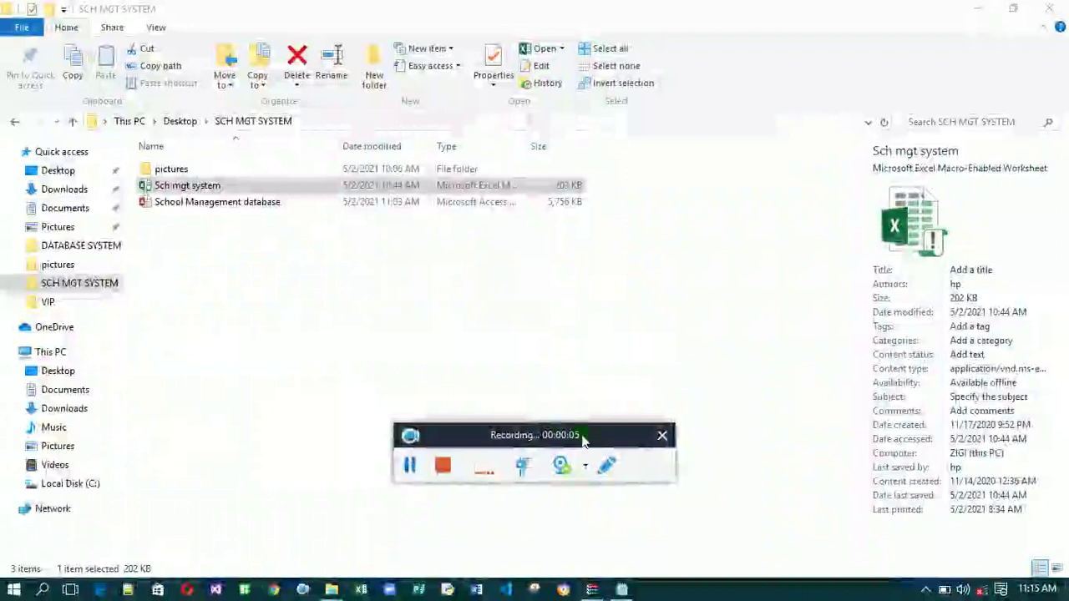
Launch the Sch mgt system workbook from the Desktop's SCH MGT SYSTEM folder.
left_click_drag(598, 436, 752, 525)
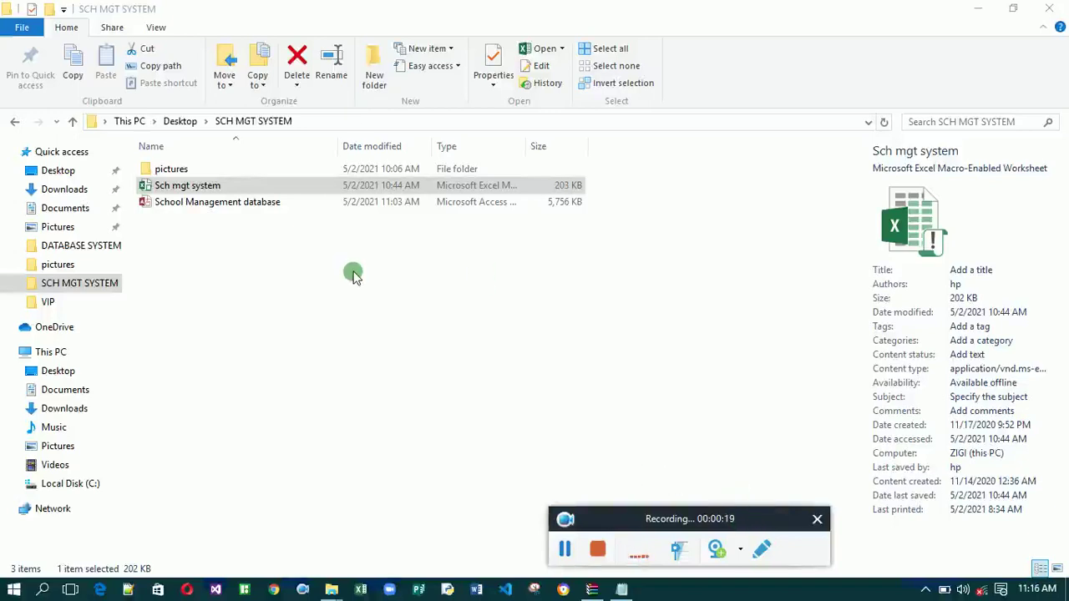
left_click(282, 180)
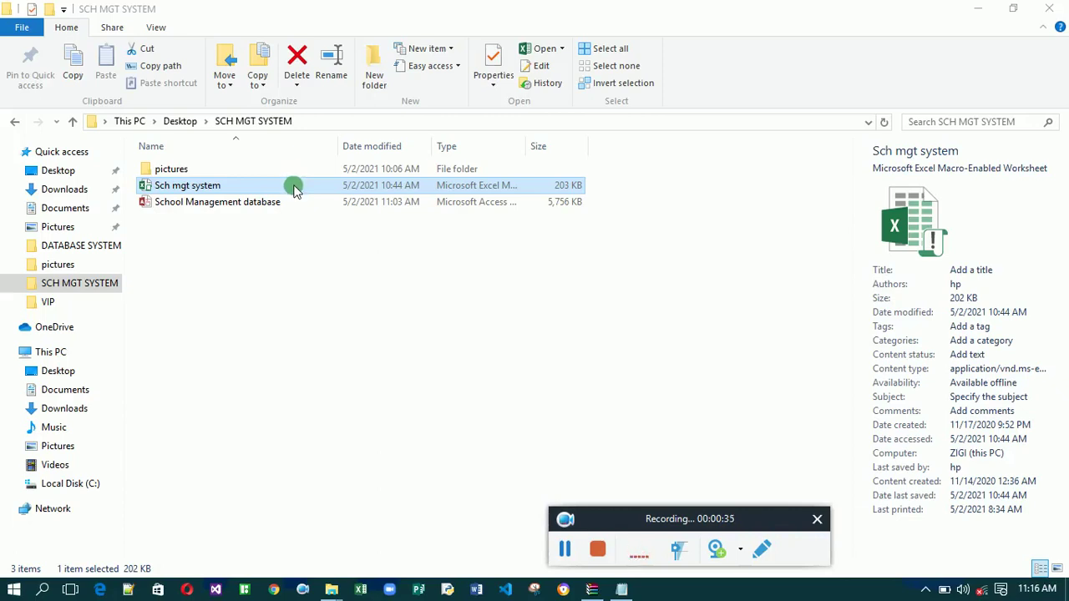
left_click(294, 189)
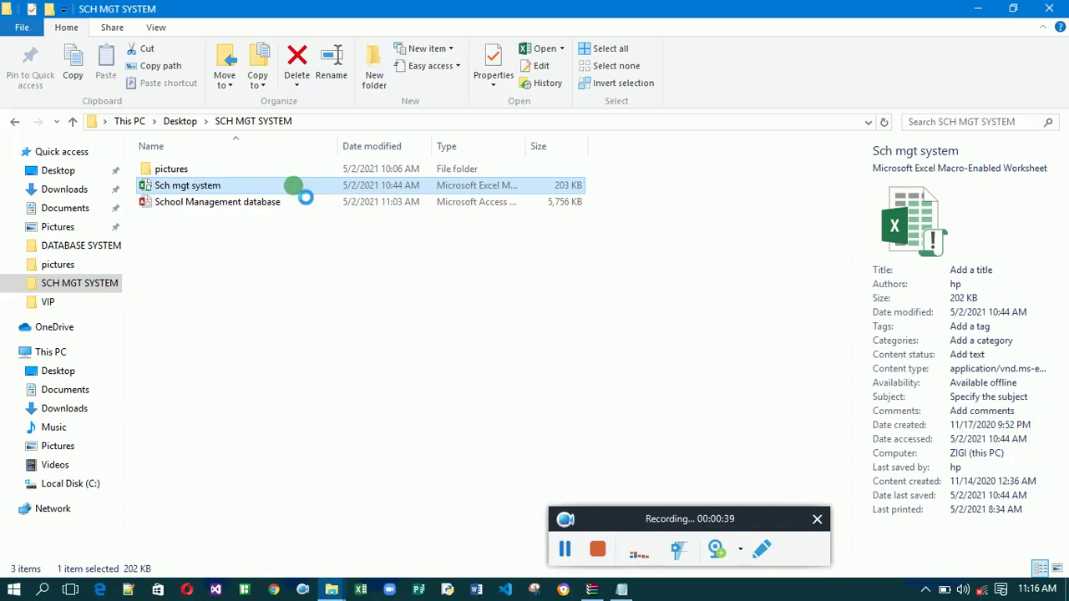
double_click(294, 186)
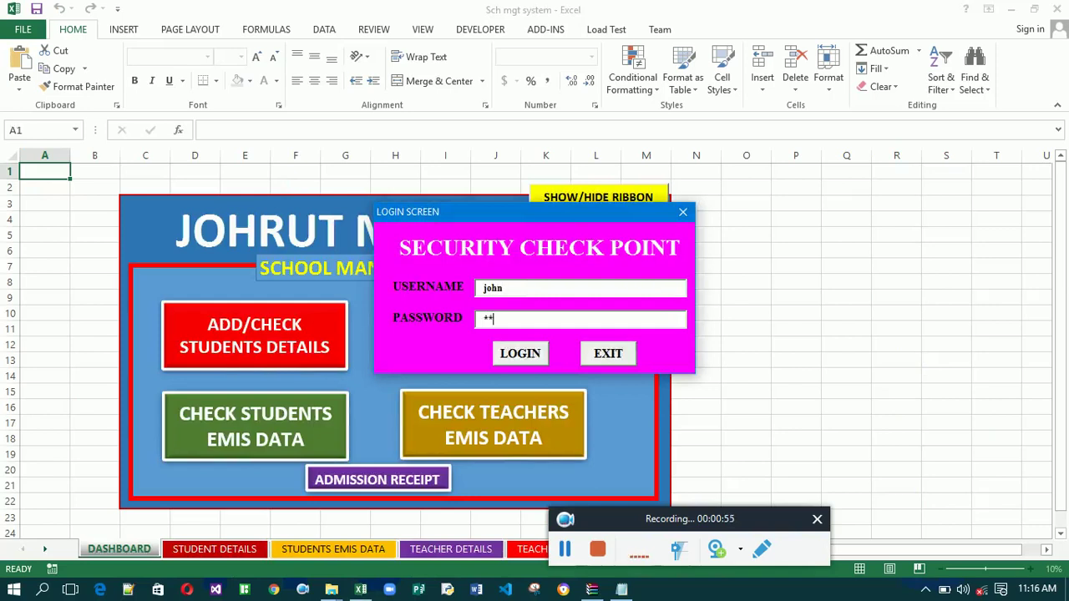
Submit the login details and acknowledge the Successful message to reach the dashboard.
key("Return")
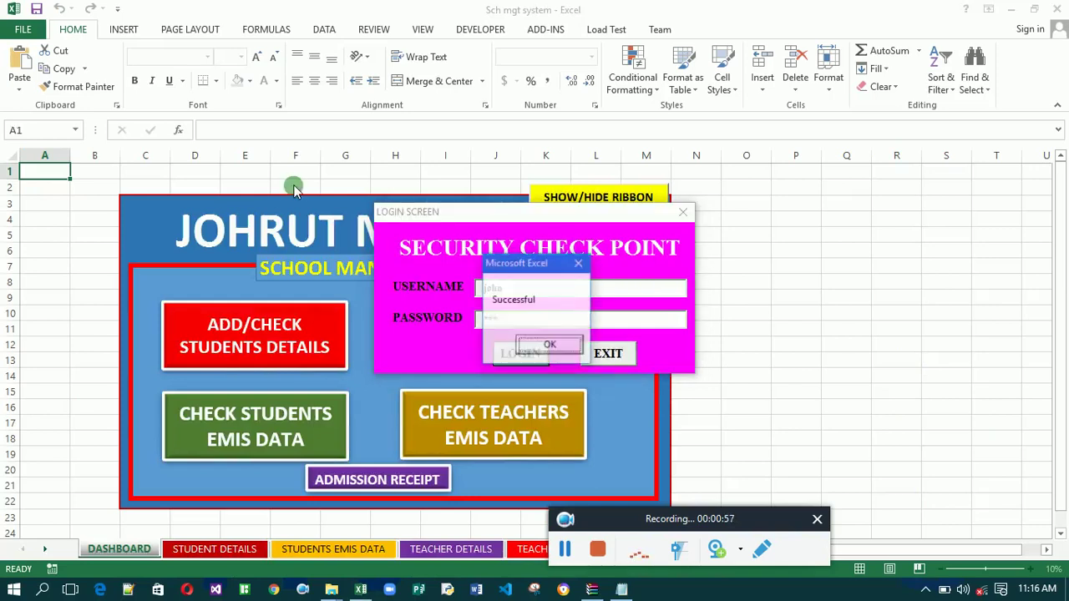
key("Return")
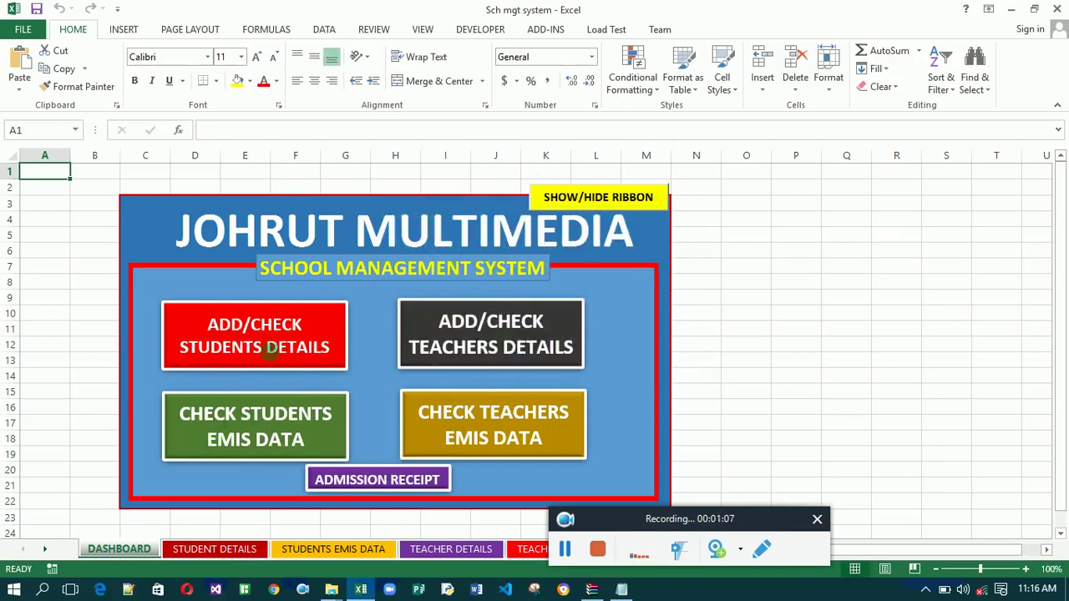
Toggle the ribbon with SHOW/HIDE RIBBON, finishing with it hidden.
left_click(603, 199)
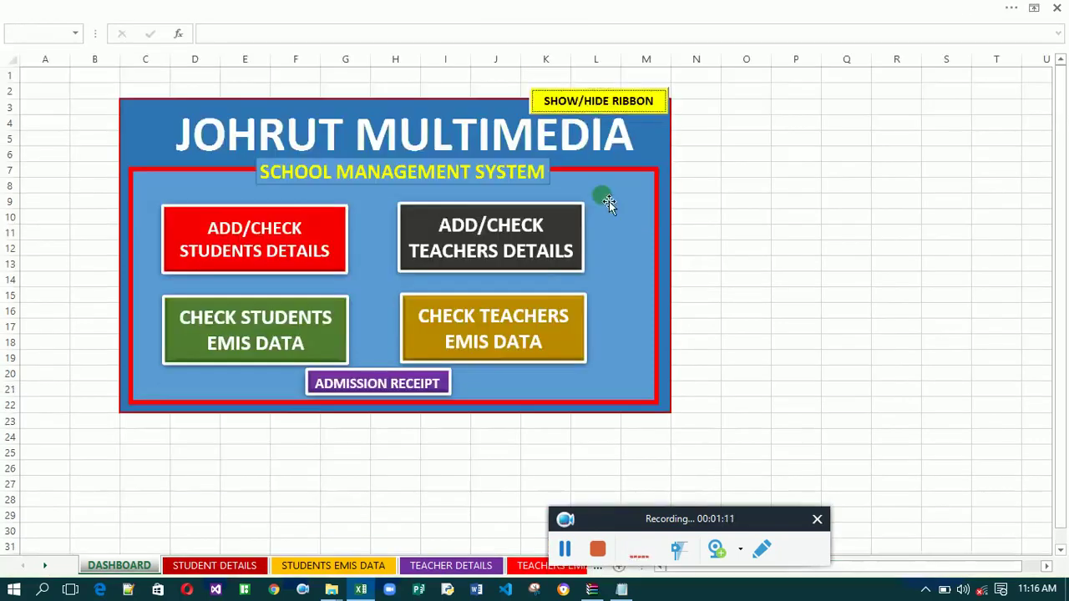
left_click(601, 100)
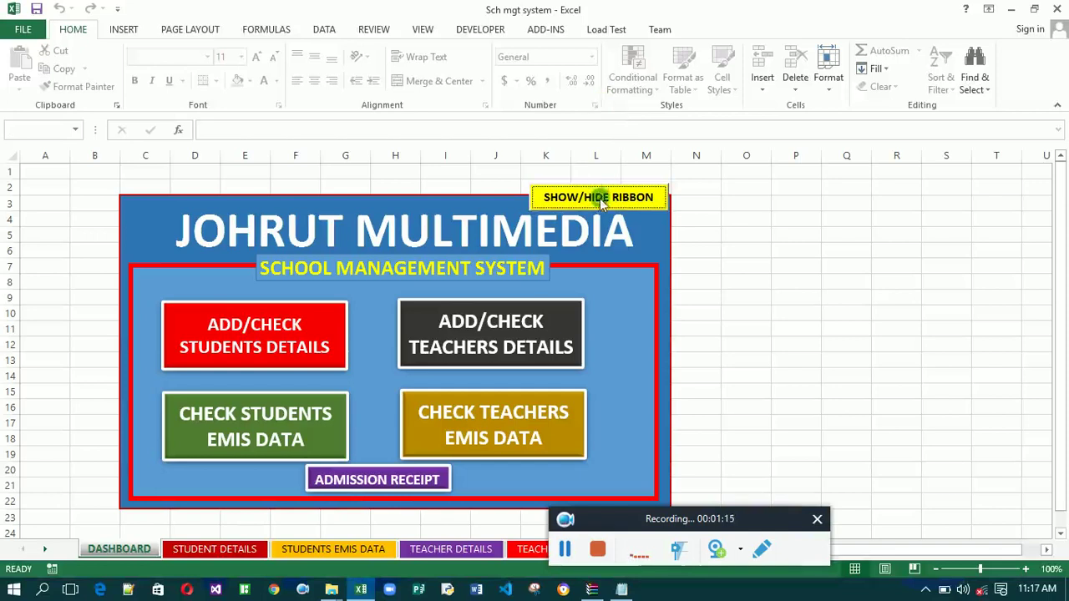
left_click(599, 198)
left_click(608, 101)
left_click(598, 198)
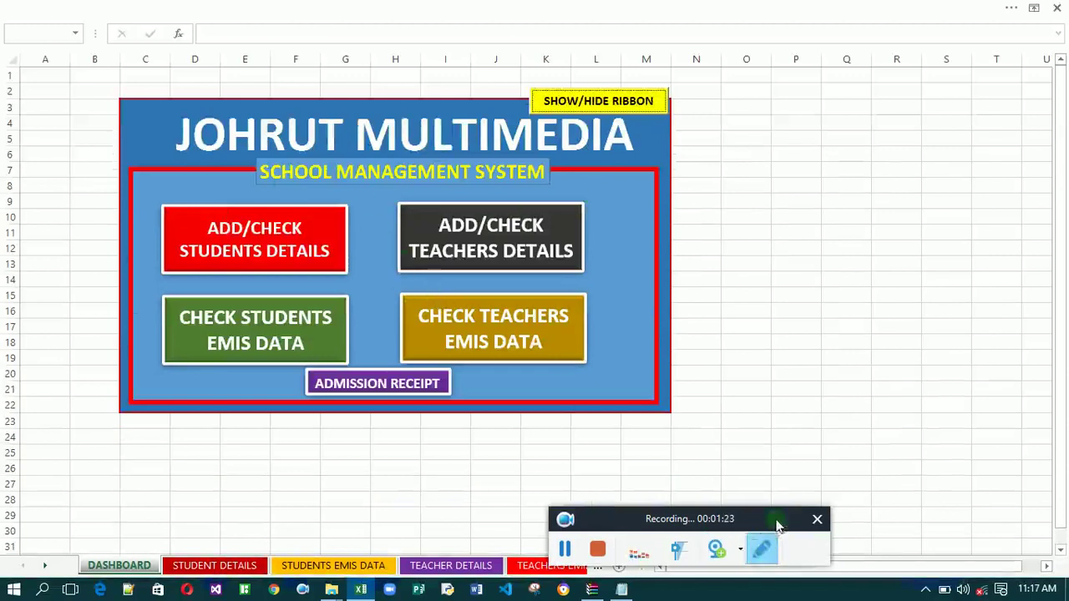
left_click_drag(773, 521, 892, 500)
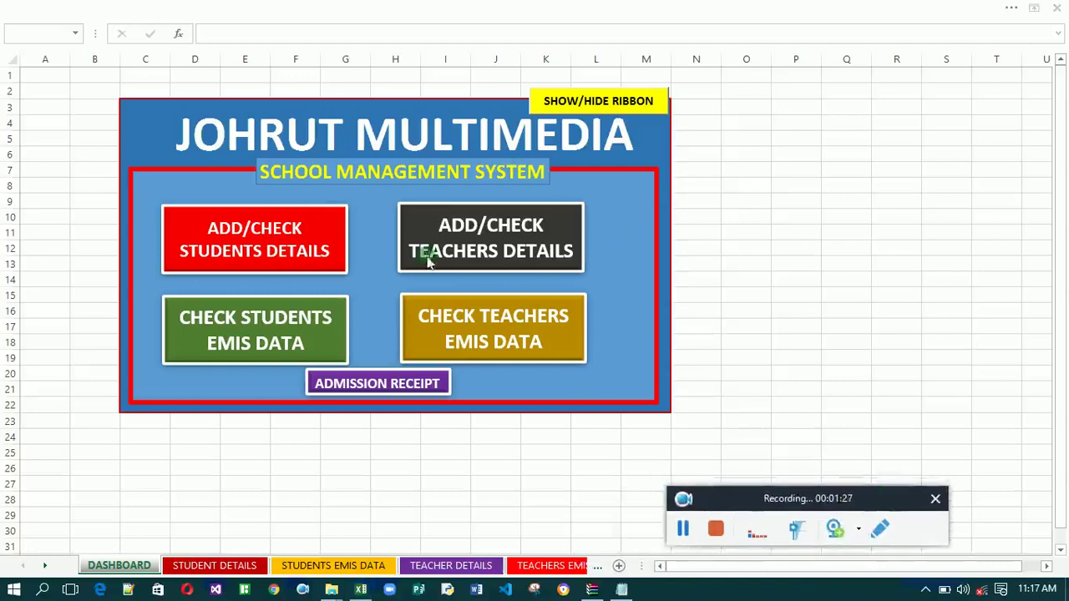
Open STUDENT DETAILS from the dashboard, then switch to the STUDENTS EMIS DATA sheet.
left_click(283, 241)
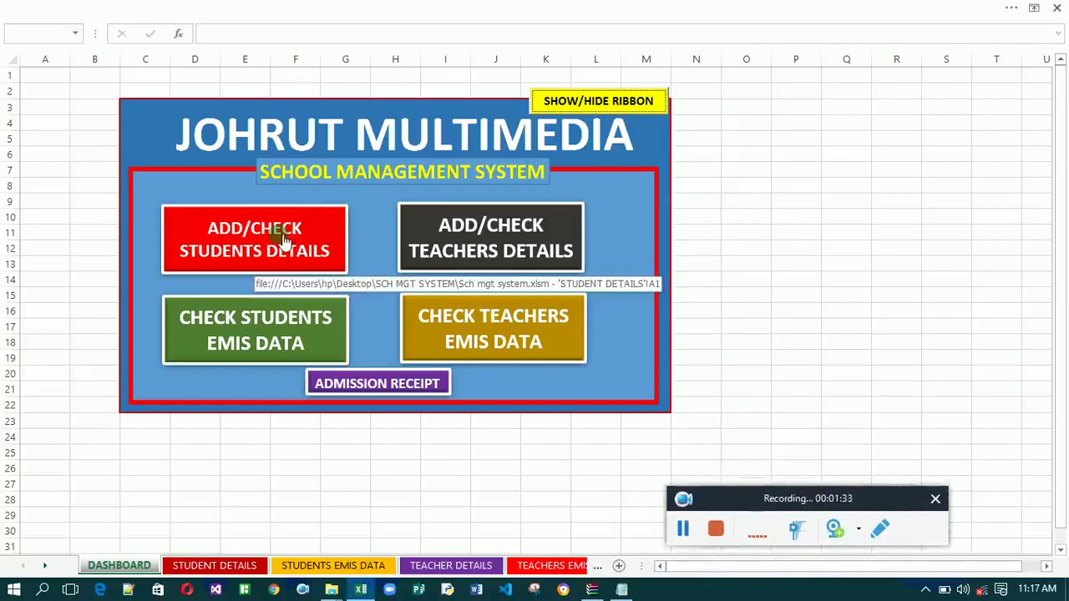
left_click(152, 294)
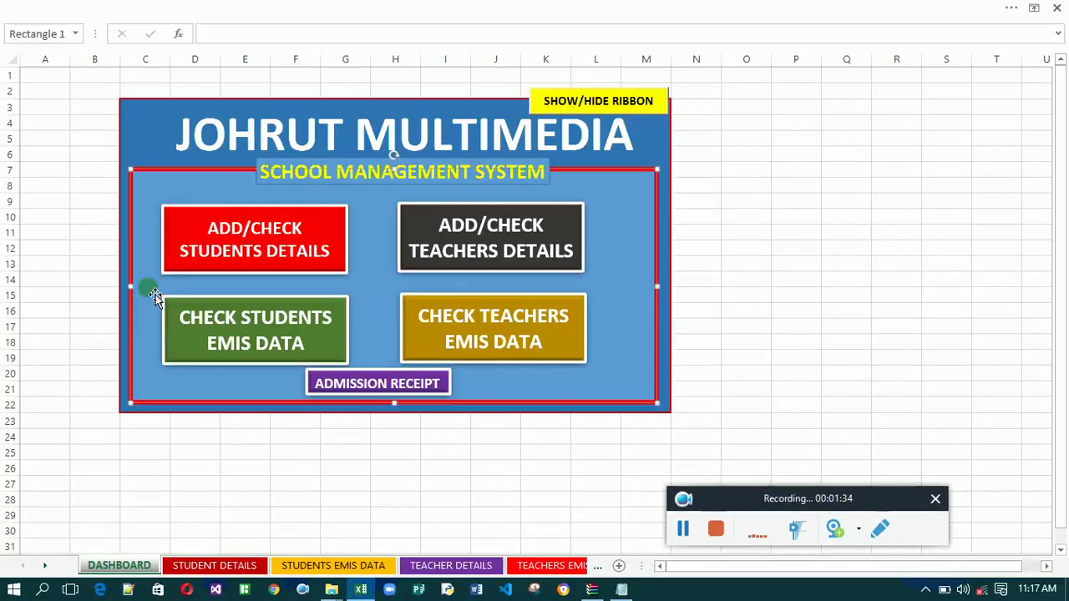
left_click(189, 265)
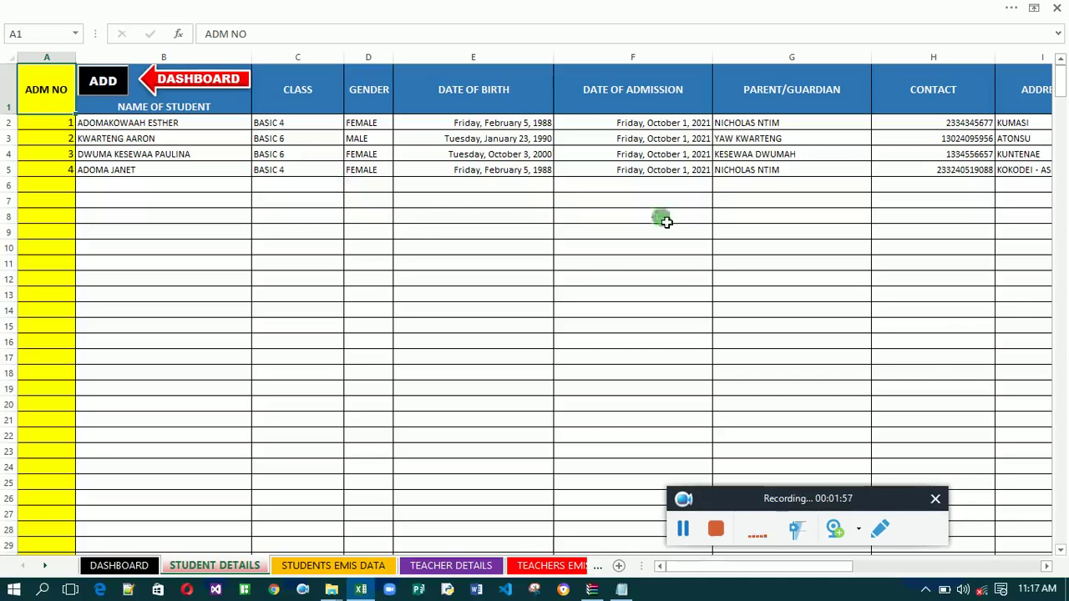
left_click(344, 569)
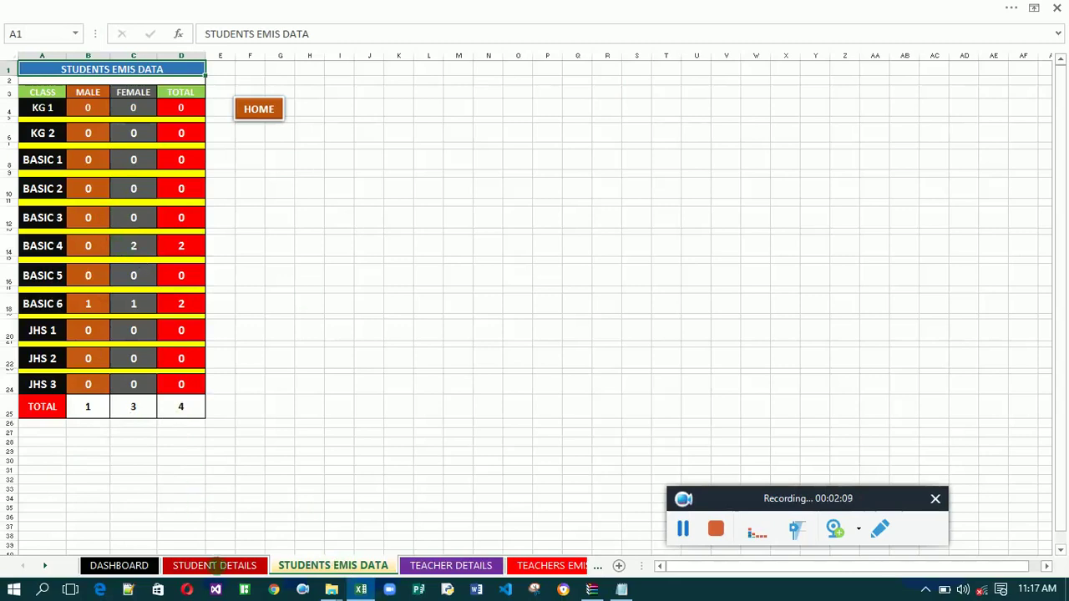
Flip to STUDENT DETAILS and back to the STUDENTS EMIS DATA class summary.
left_click(216, 565)
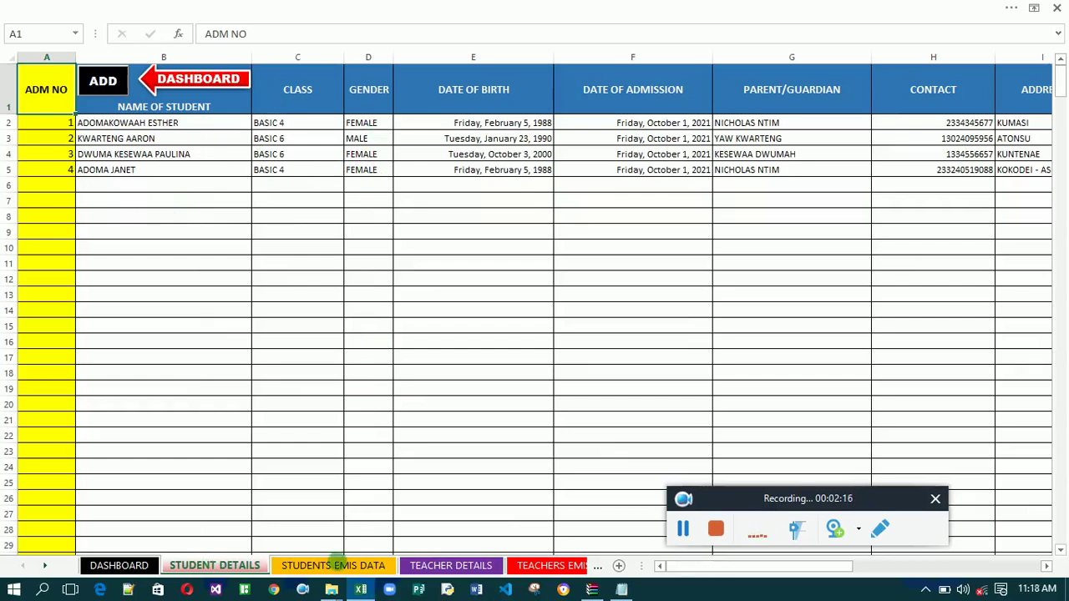
left_click(334, 565)
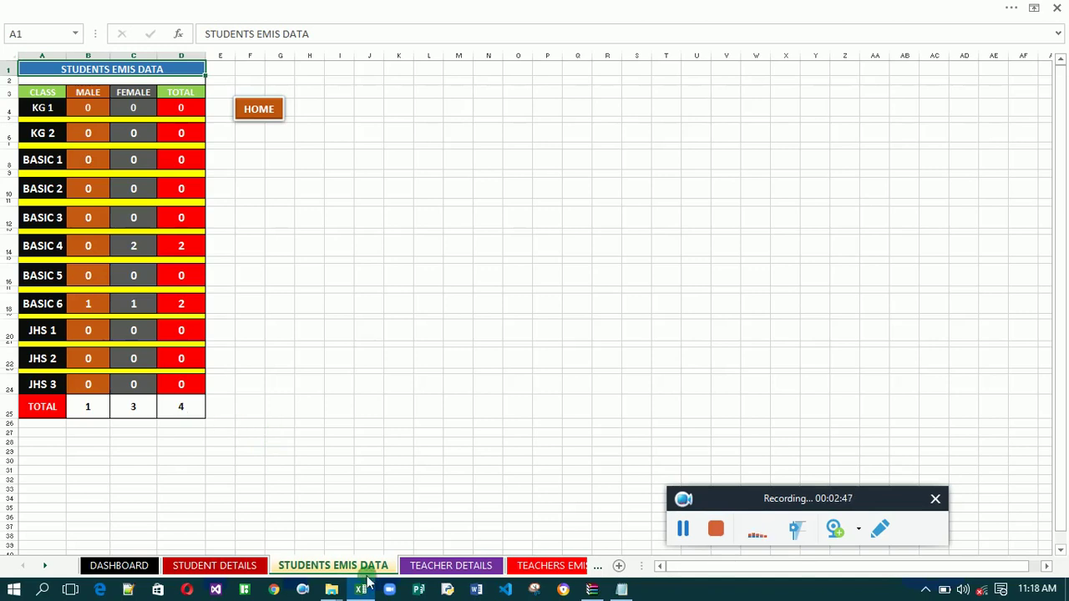
Browse the TEACHER DETAILS columns and TEACHERS COUNT table, then view TEACHERS EMIS DATA.
left_click(470, 567)
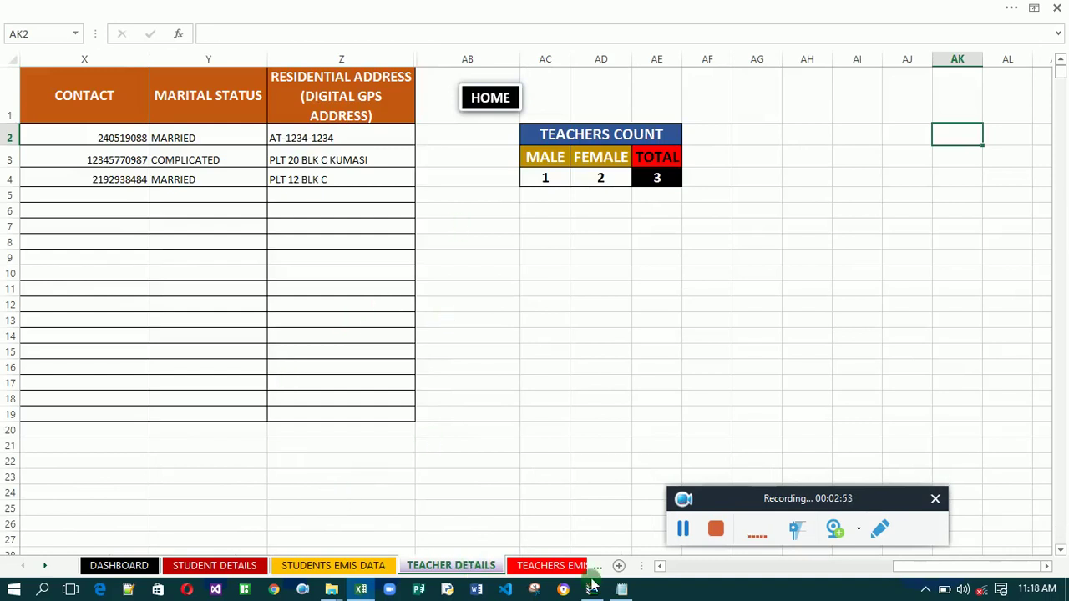
left_click(681, 567)
left_click(681, 567)
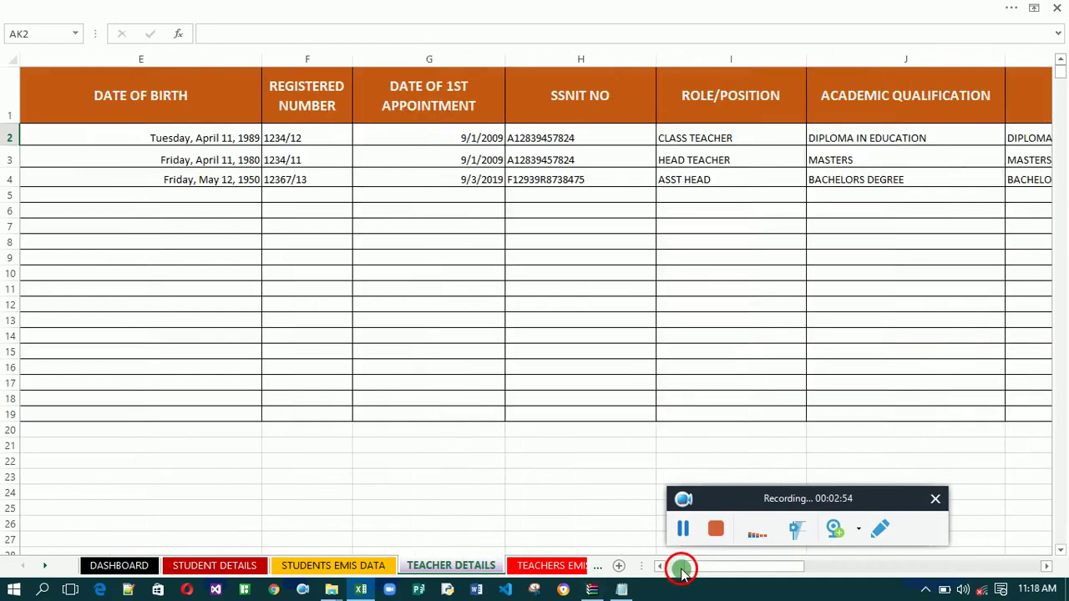
left_click(681, 568)
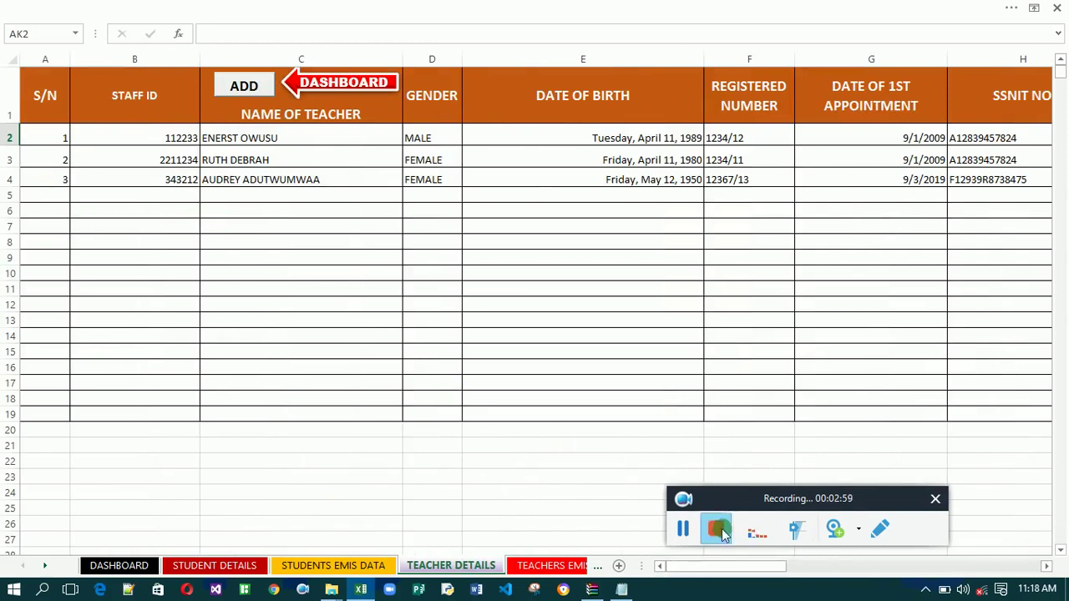
left_click(1002, 568)
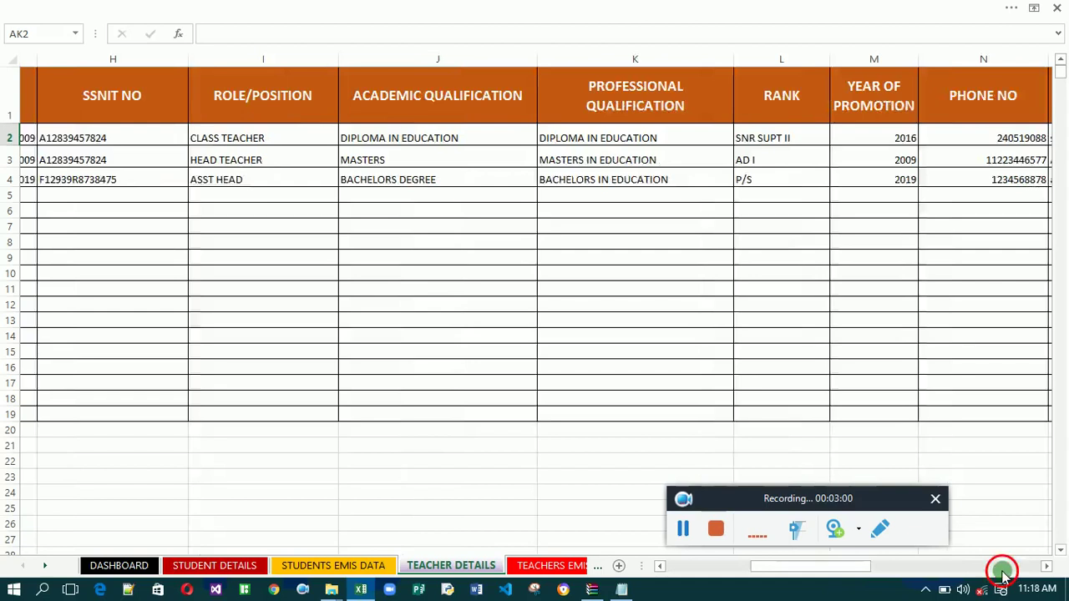
left_click(1002, 568)
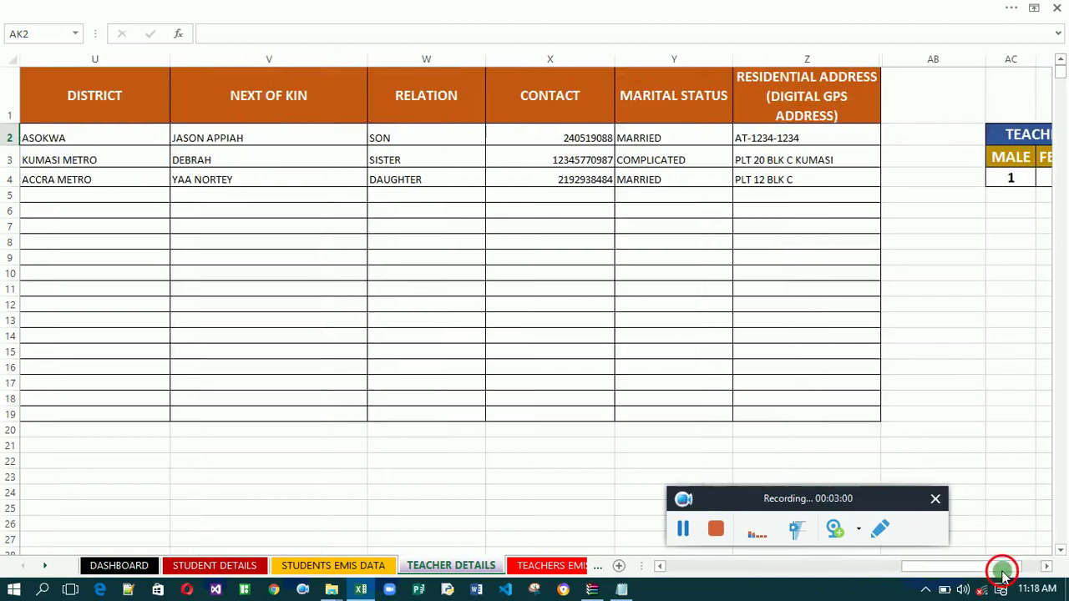
left_click(1047, 567)
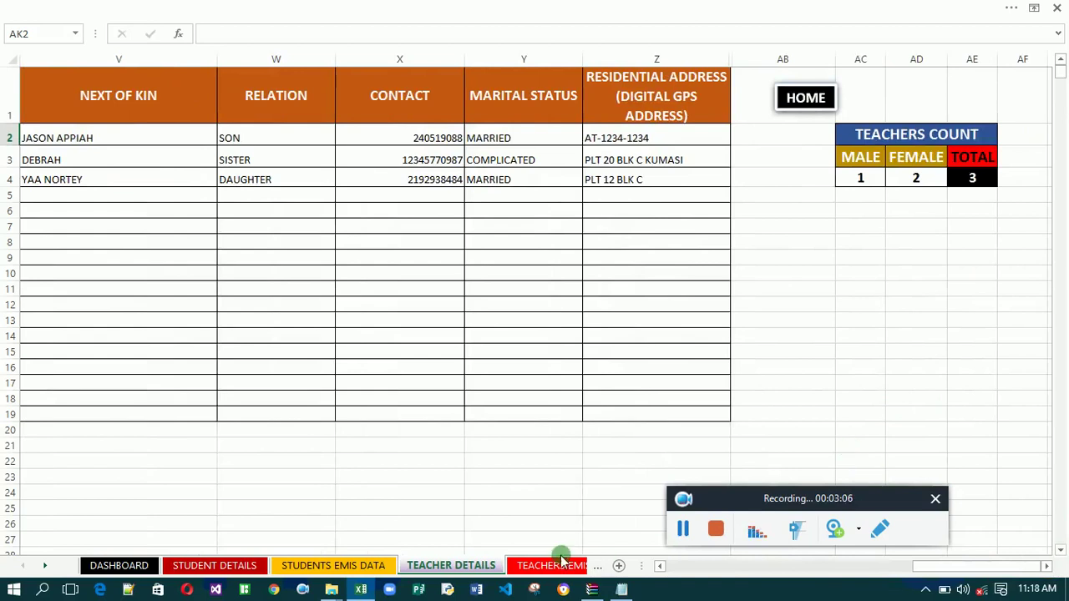
left_click(453, 566)
left_click(519, 565)
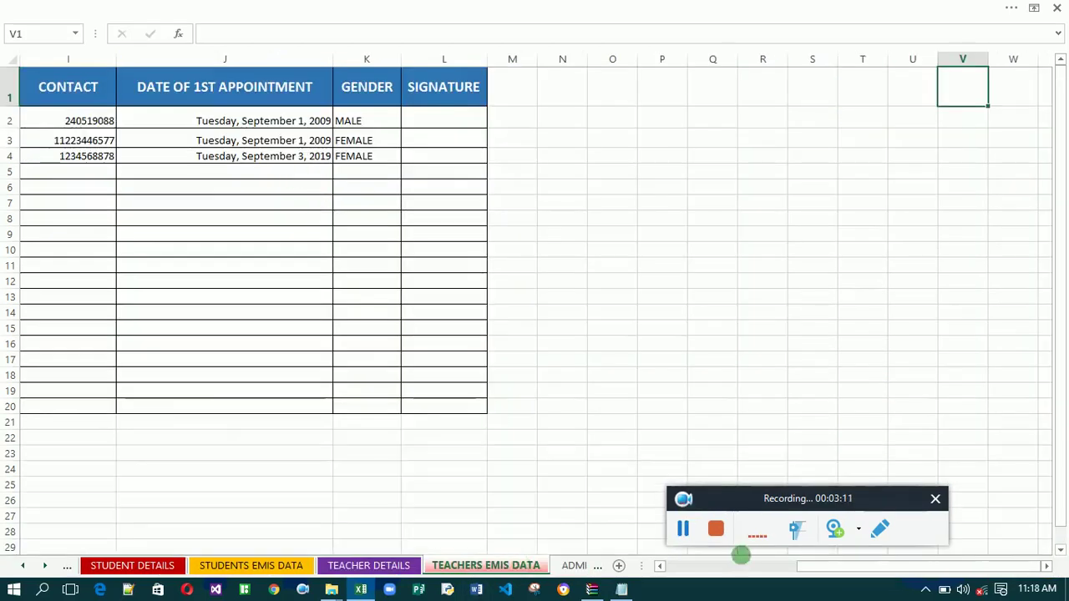
Scroll TEACHERS EMIS DATA back to column A and open the ADMIISSION RECIEPT sheet.
left_click(689, 565)
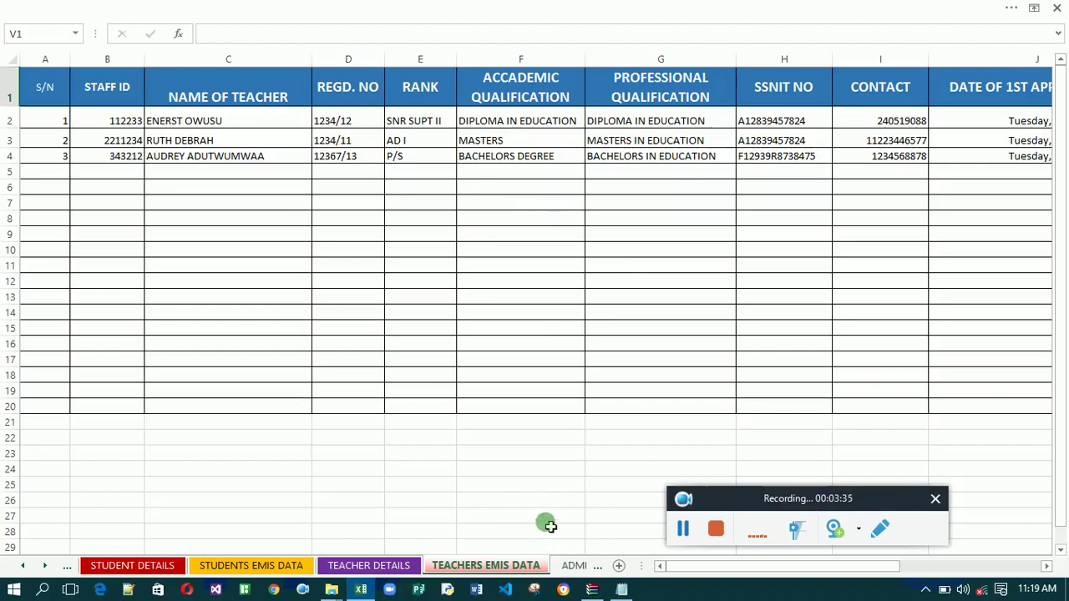
left_click(570, 567)
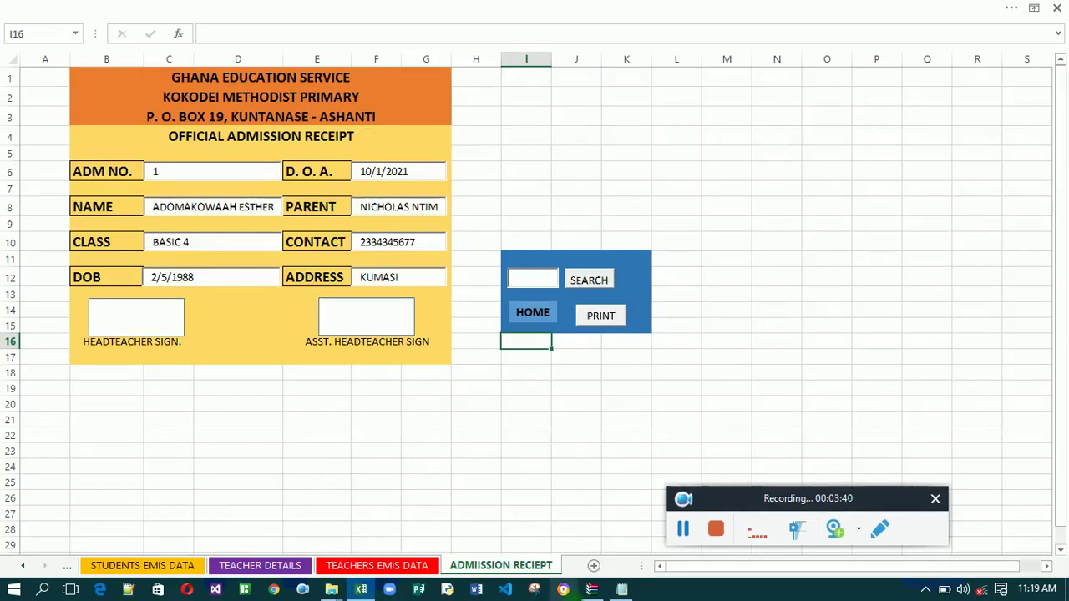
Go HOME to the dashboard and on to the STUDENT DETAILS sheet.
left_click(533, 315)
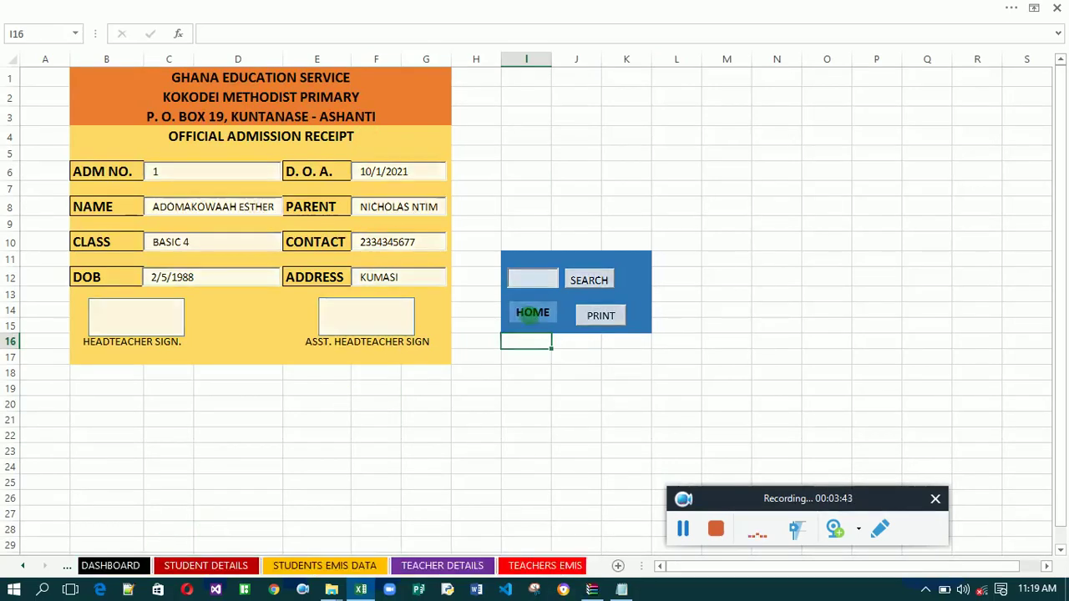
left_click(253, 241)
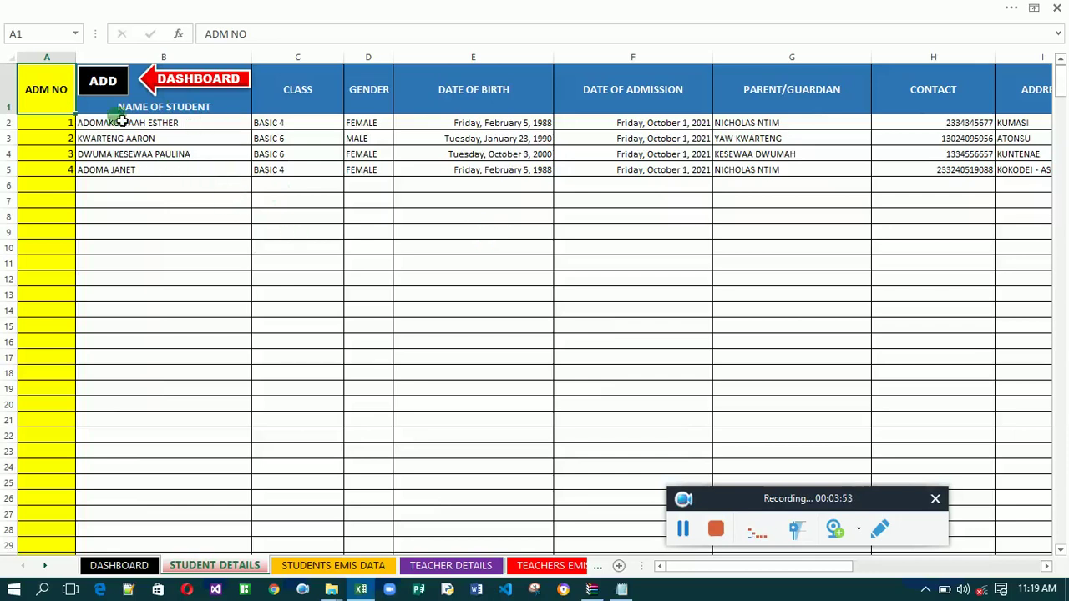
In the Admission Form, enter admission number 5, the student's name, class BASIC 3, male.
left_click(111, 89)
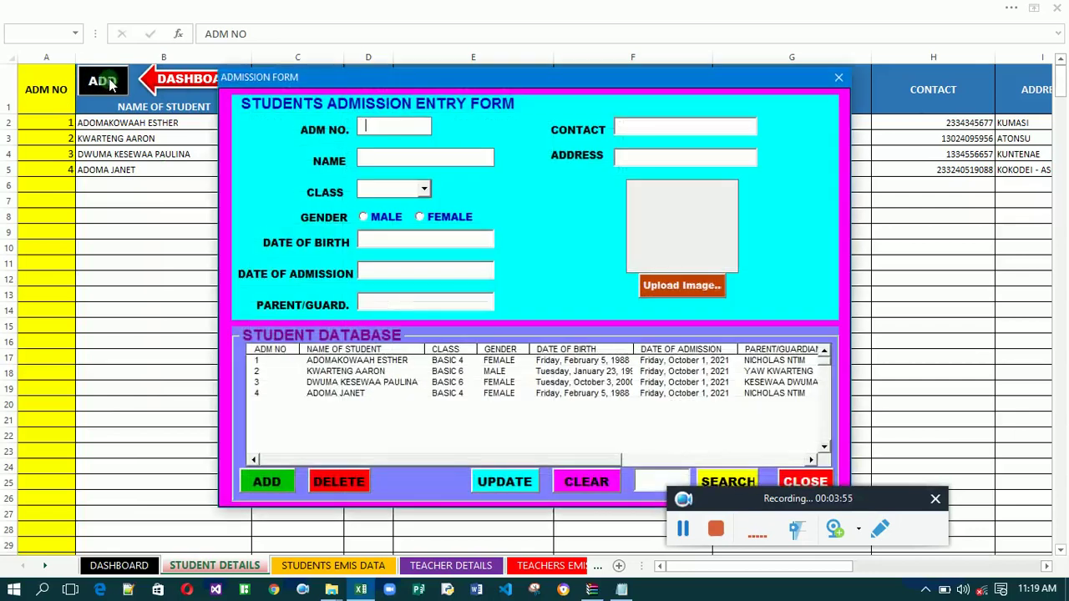
left_click(404, 136)
type("5")
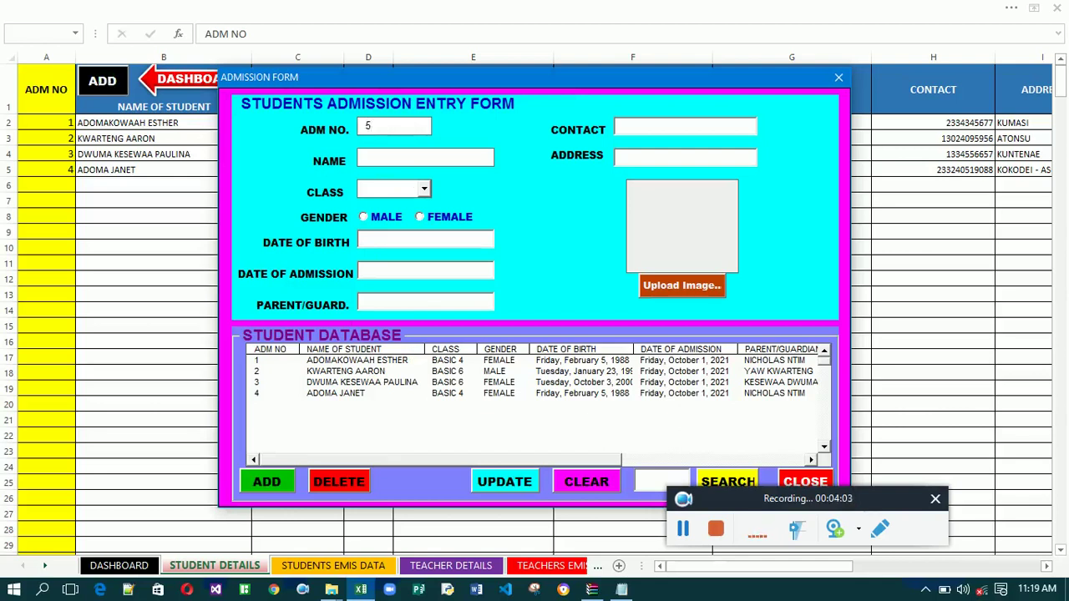
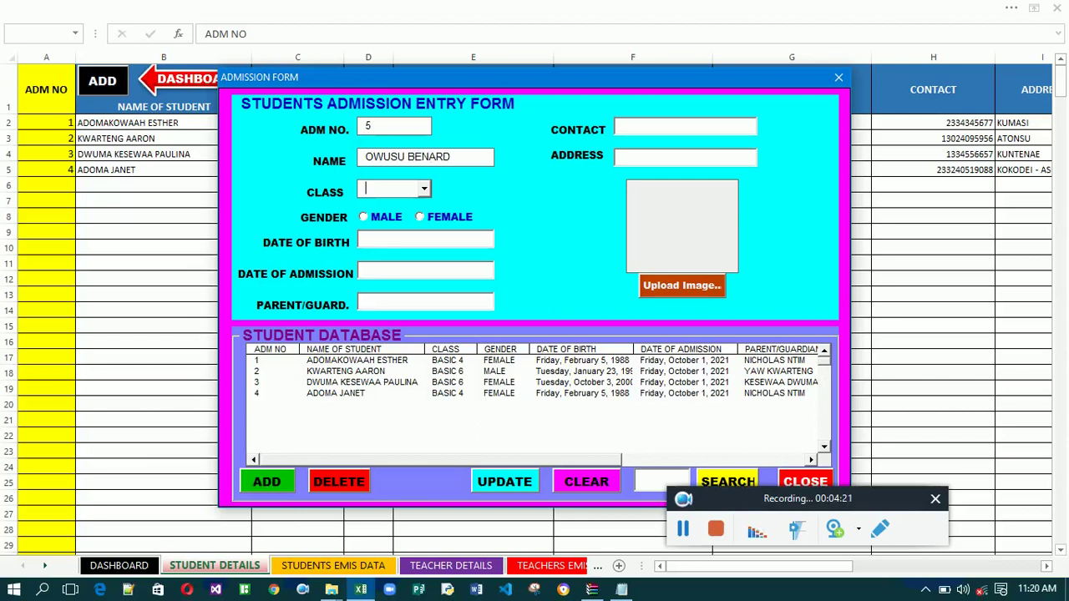
left_click(424, 188)
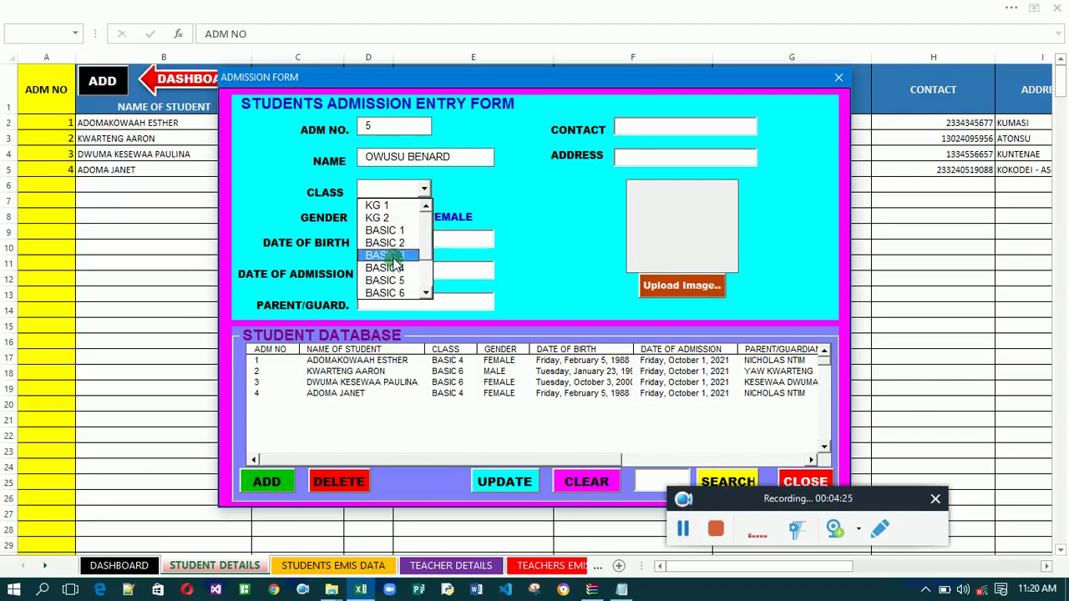
left_click(394, 257)
left_click(363, 217)
left_click(378, 245)
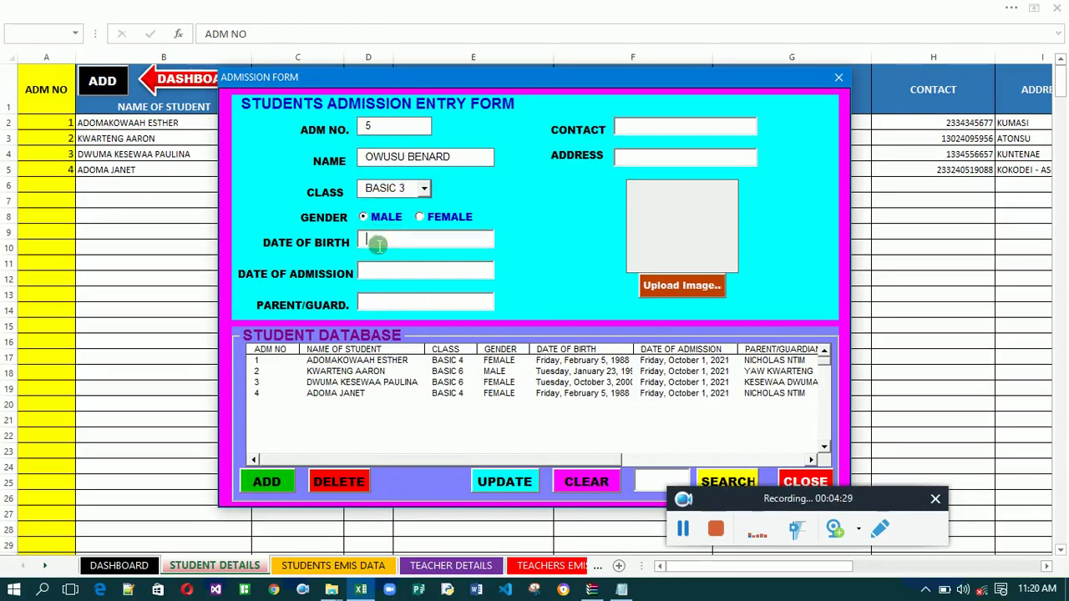
type("9/10/2005")
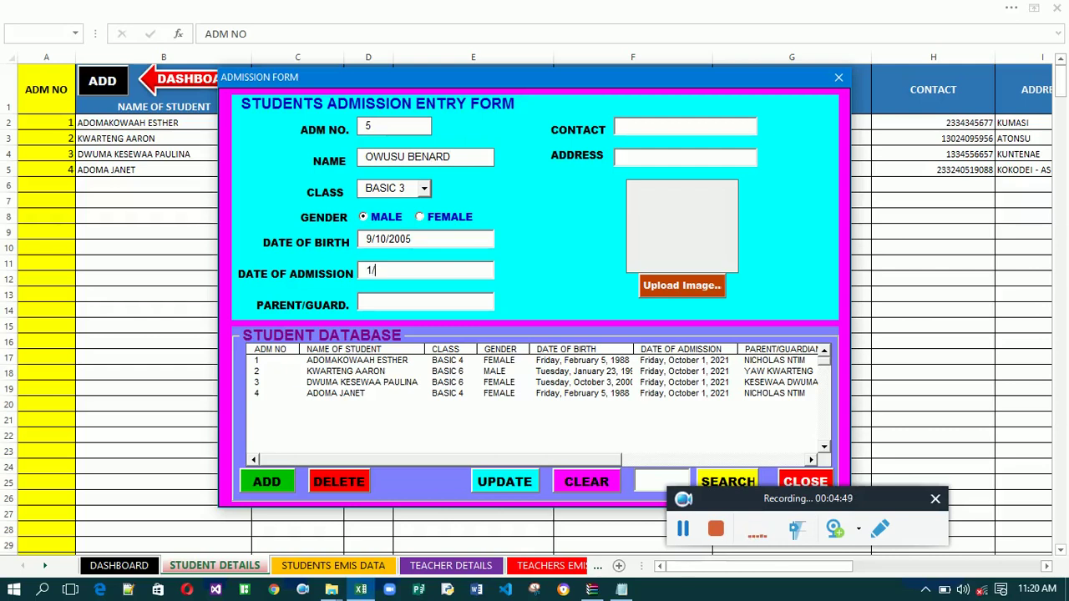
type("2/2")
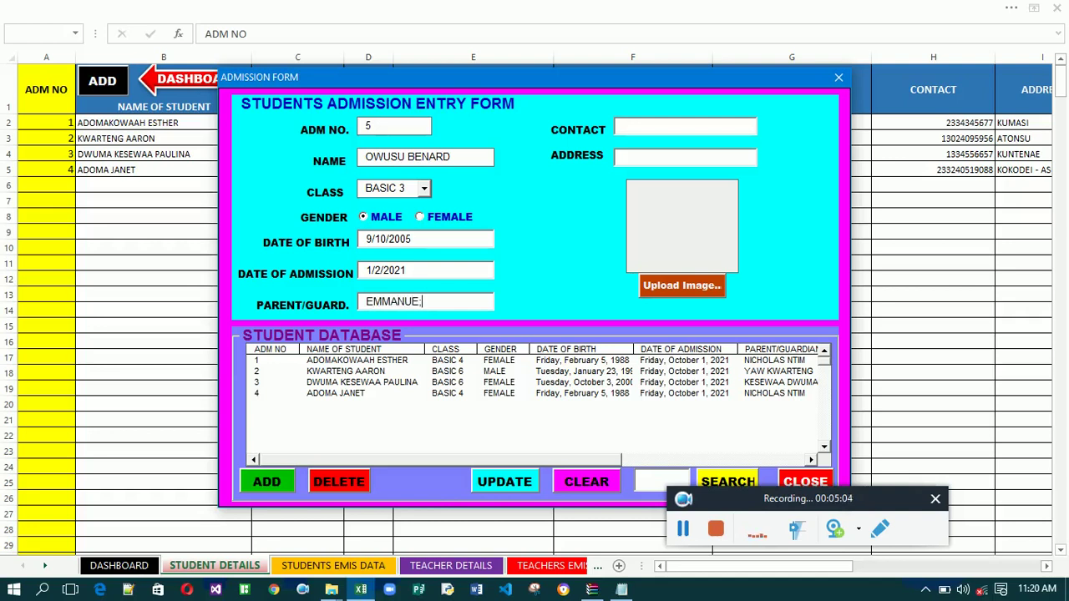
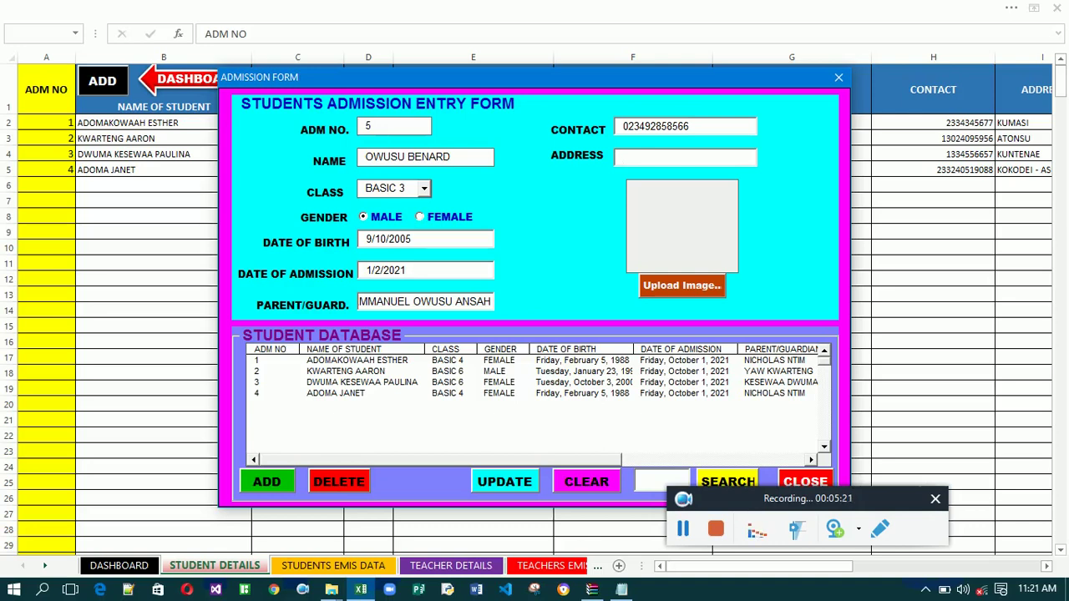
type("KUMASI")
left_click(689, 288)
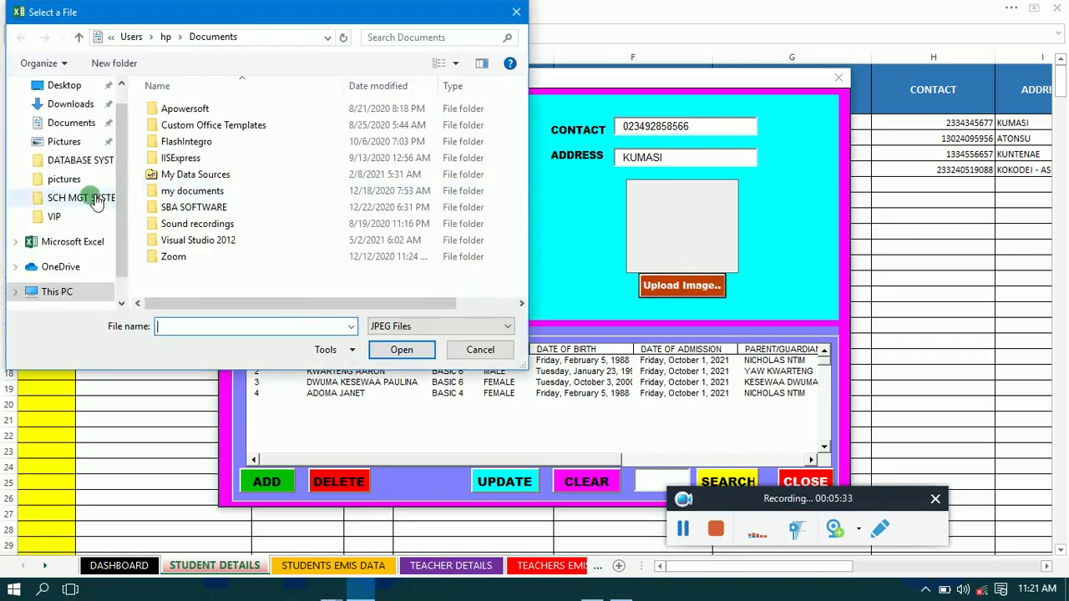
Load the 'download' picture from Desktop > SCH MGT SYSTEM > pictures as the student's photo.
scroll(107, 201, "down", 3)
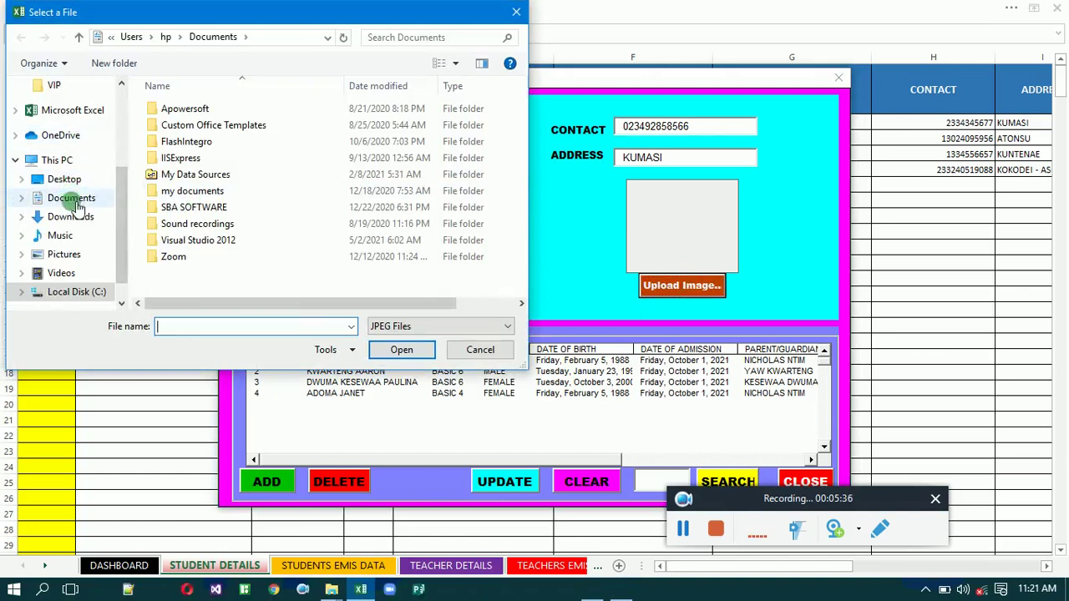
left_click(67, 180)
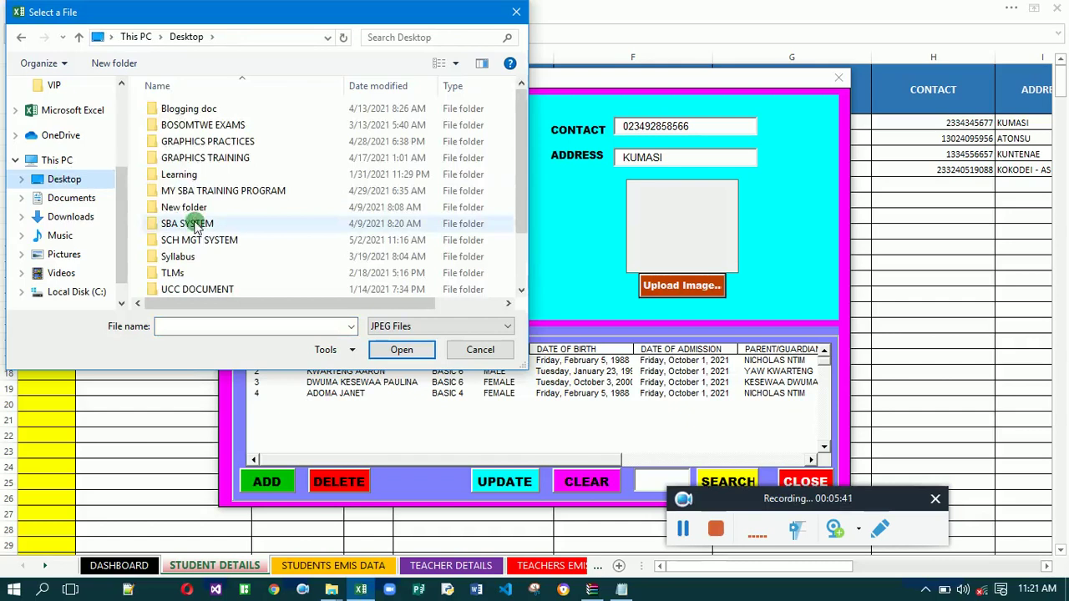
double_click(206, 241)
double_click(198, 112)
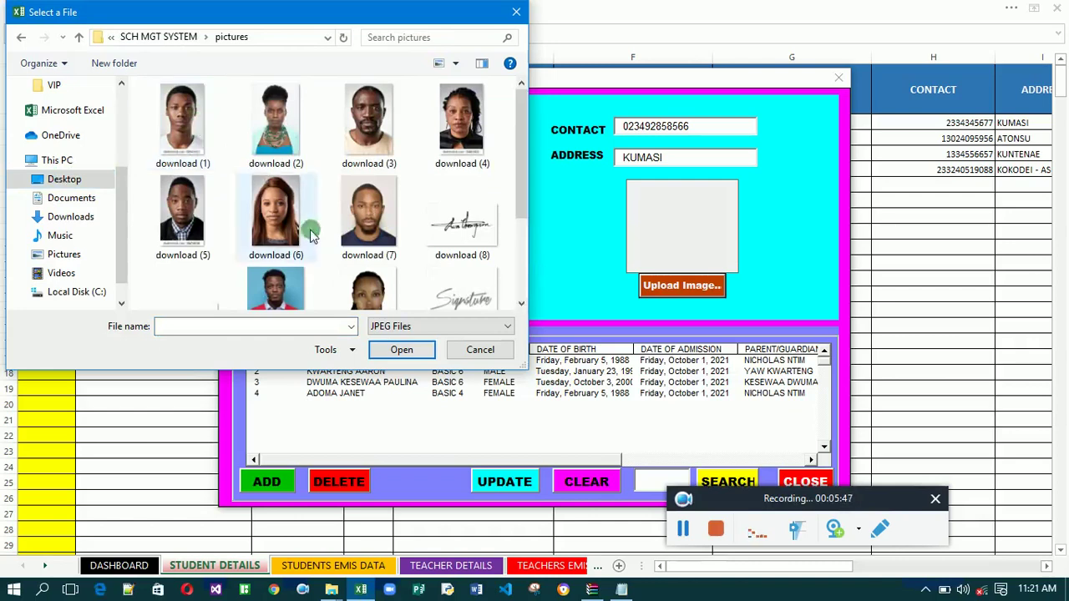
left_click(283, 288)
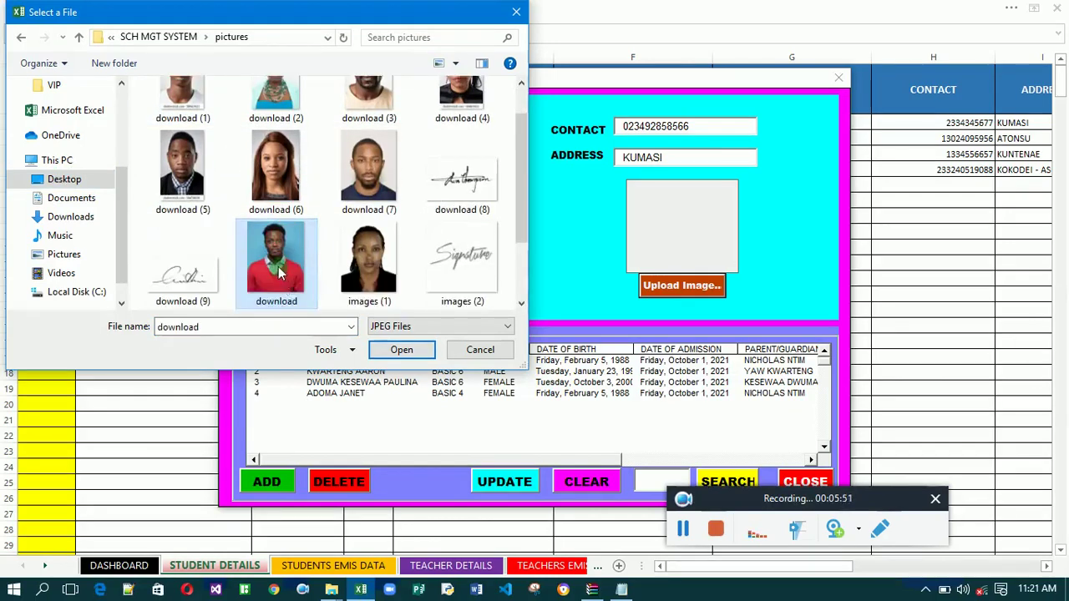
double_click(280, 274)
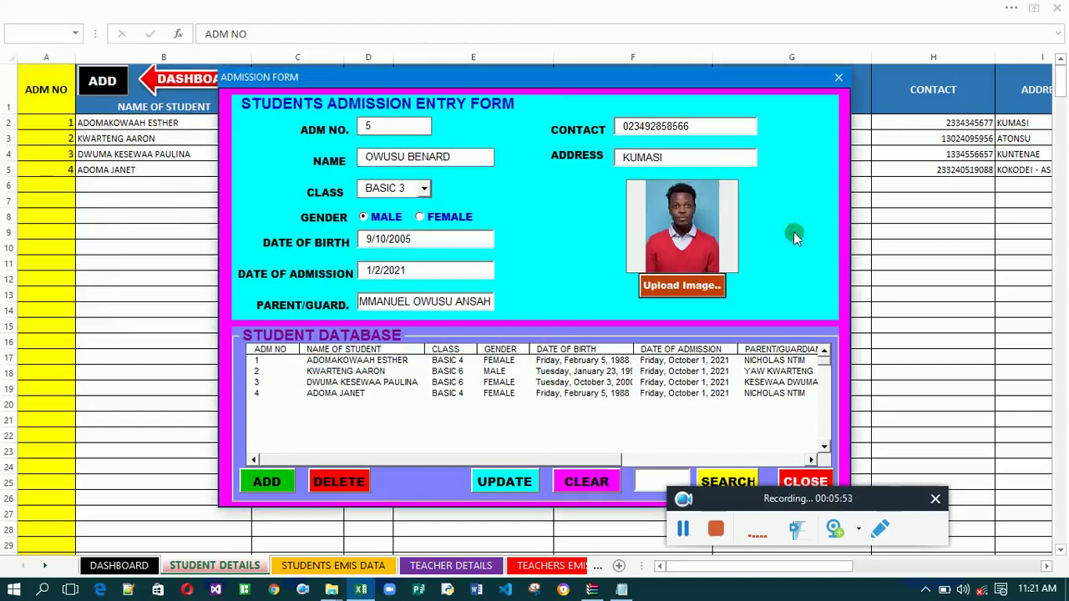
Add the new BASIC 3 male student from KUMASI as record 5, then close the admission form.
left_click(267, 484)
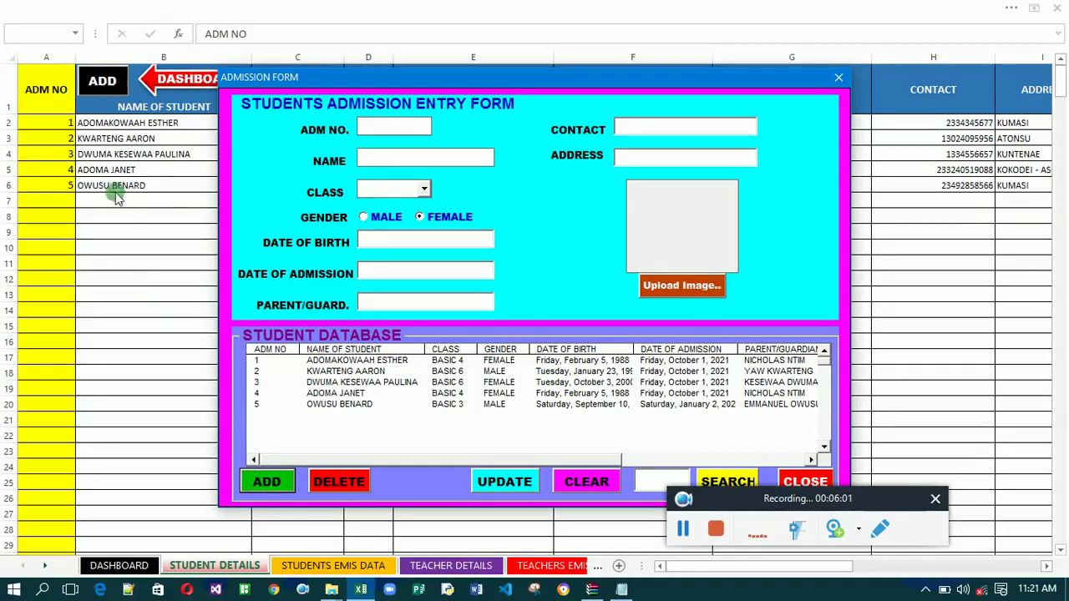
left_click(876, 505)
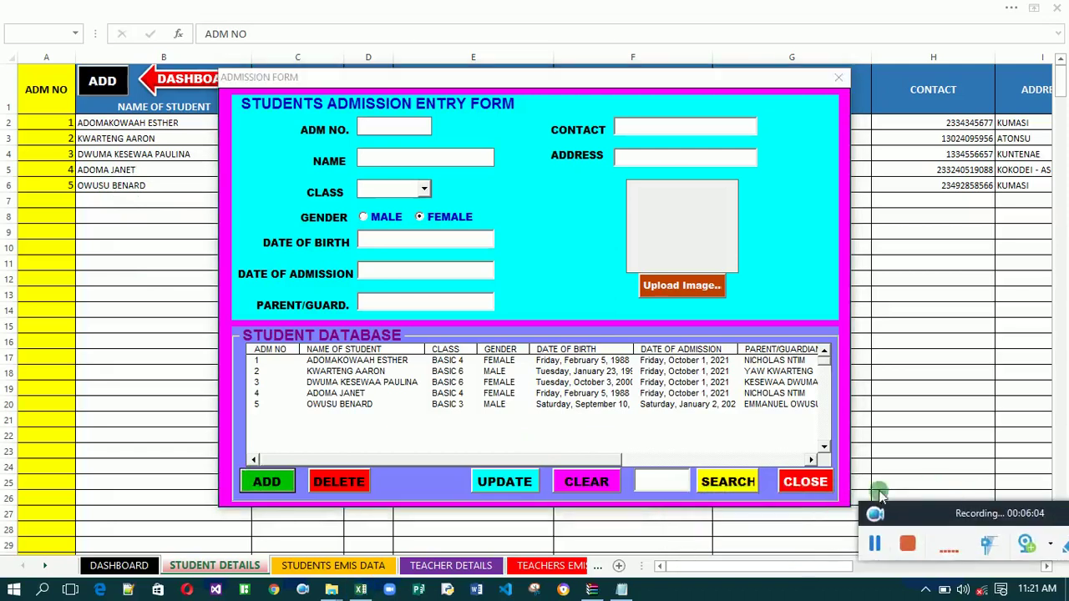
left_click(807, 482)
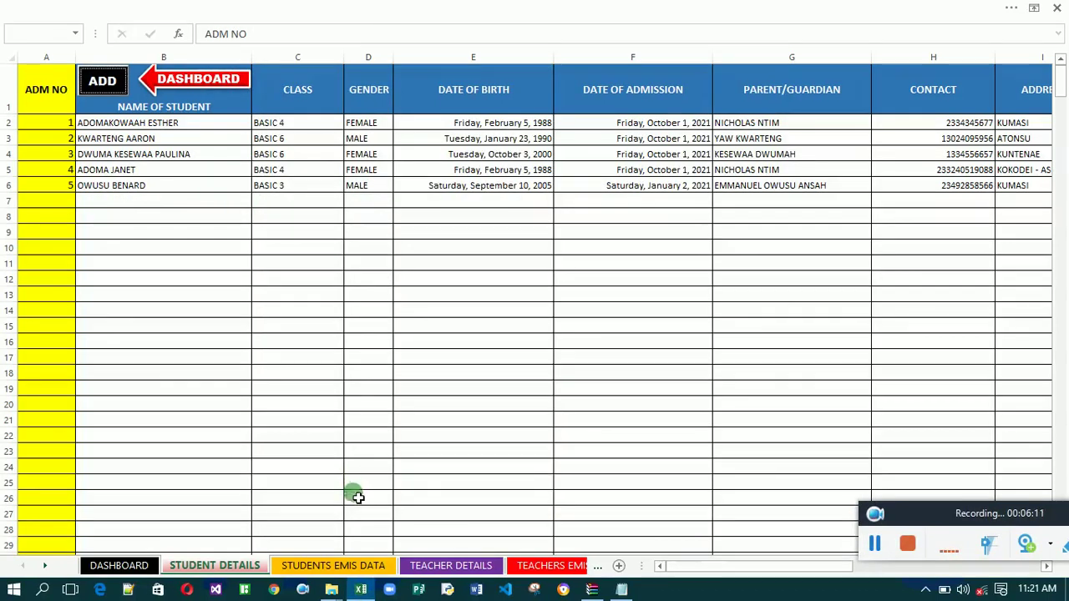
Check the Students EMIS Data totals for 5 students, then open the Teacher Details Form from the dashboard.
left_click(361, 567)
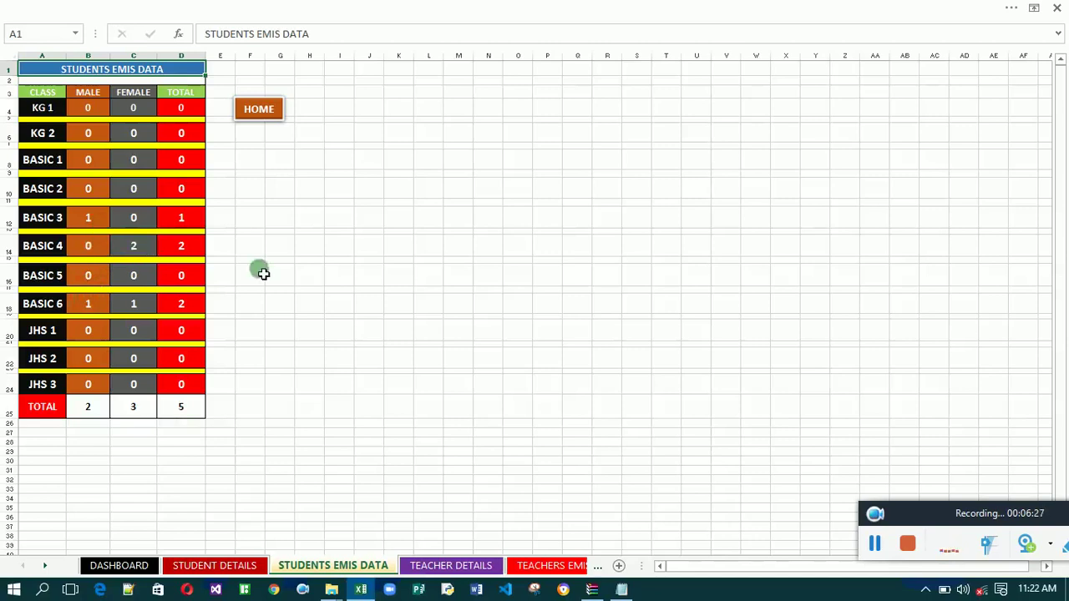
left_click(272, 110)
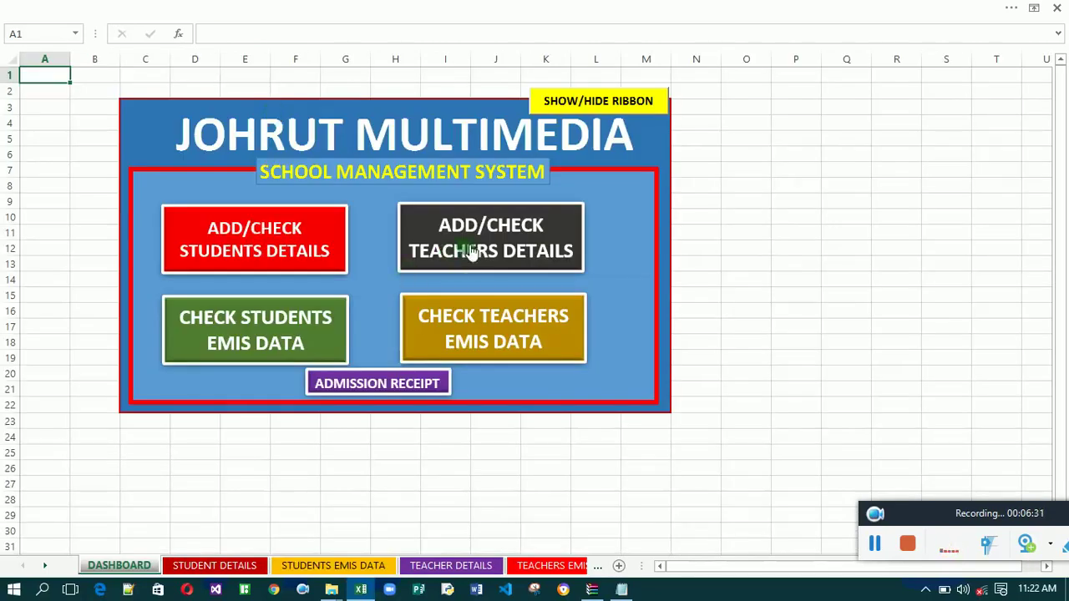
left_click(470, 249)
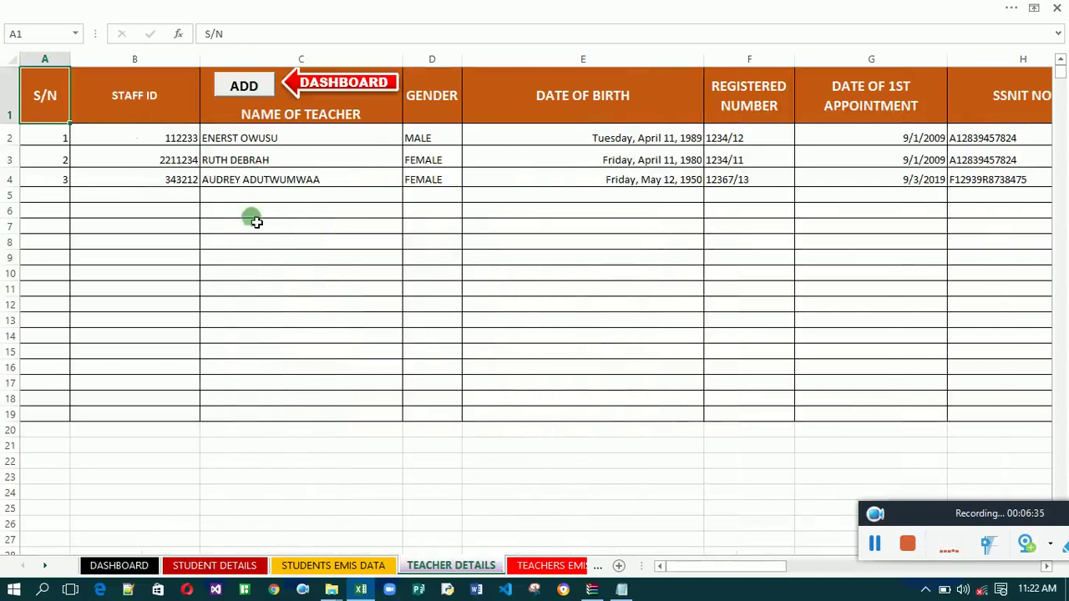
left_click(251, 87)
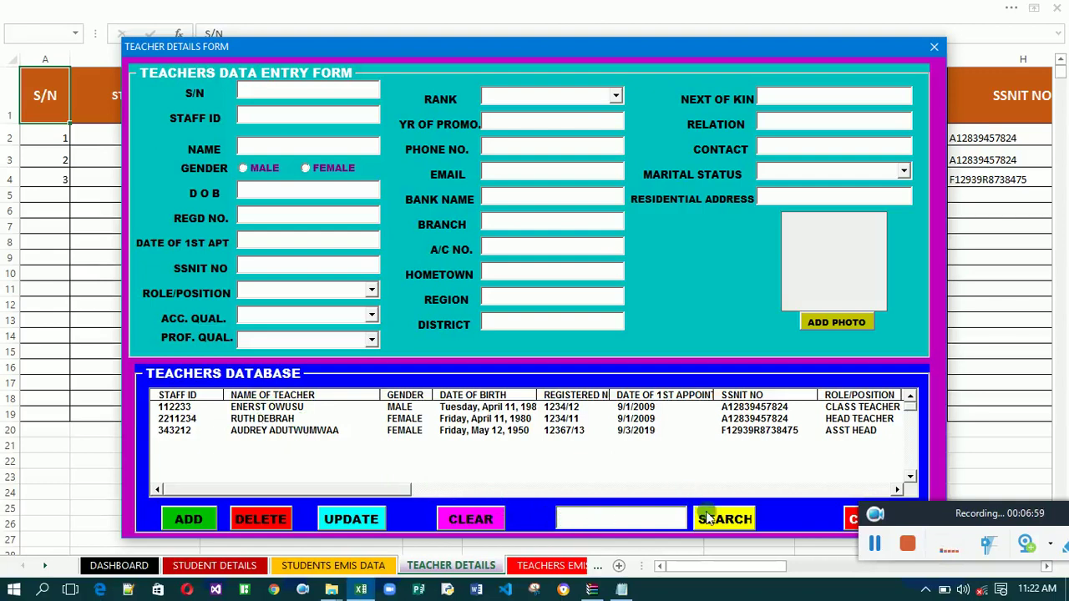
Reopen the Teacher Details Form and search S/N 1 to load the first teacher's record.
left_click(850, 520)
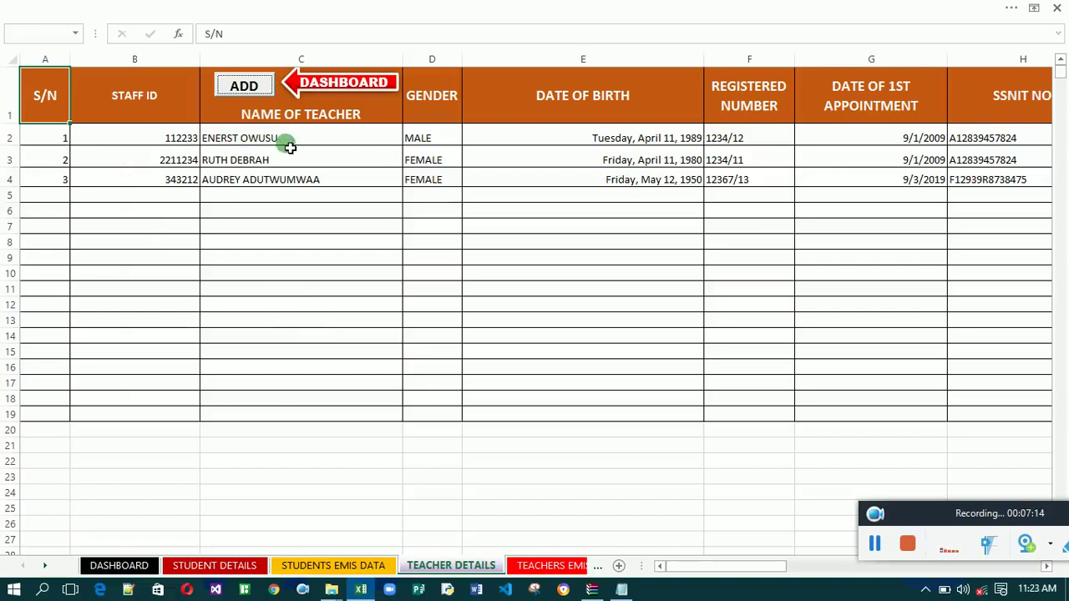
left_click(245, 87)
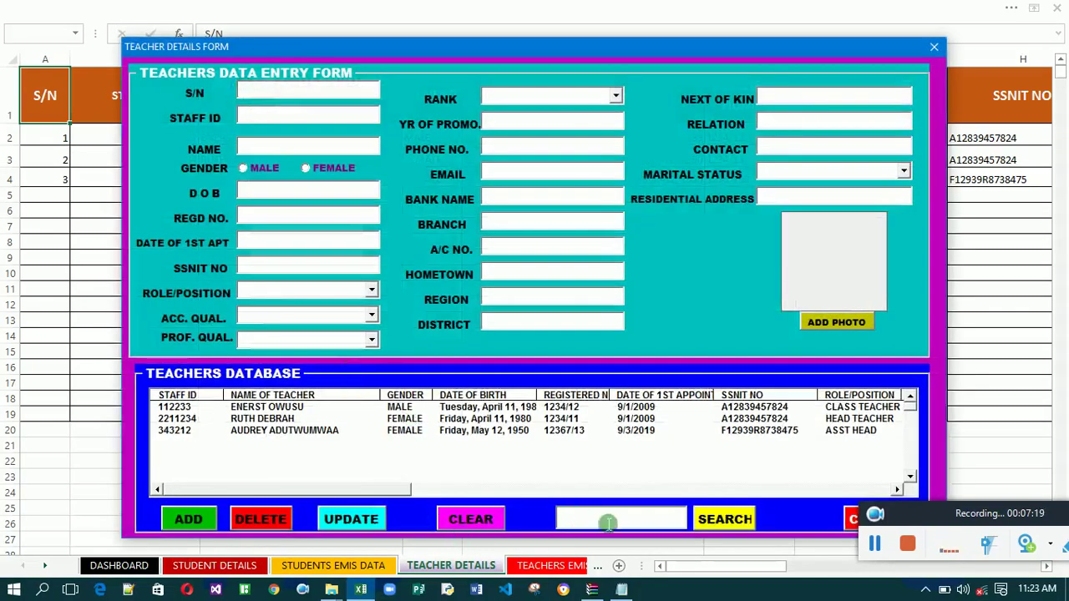
left_click(636, 526)
type("1")
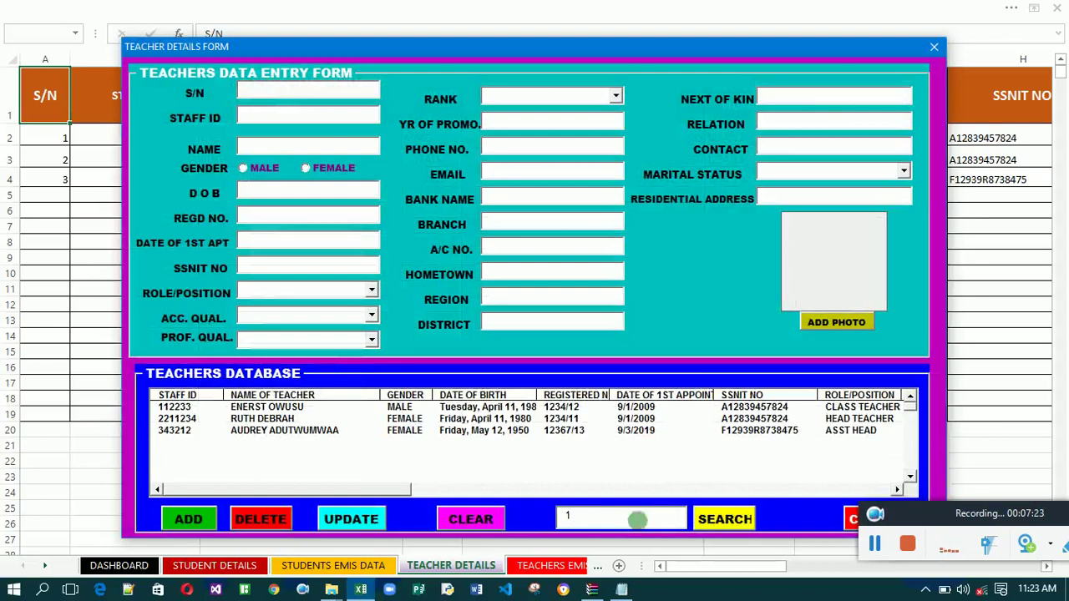
left_click(725, 519)
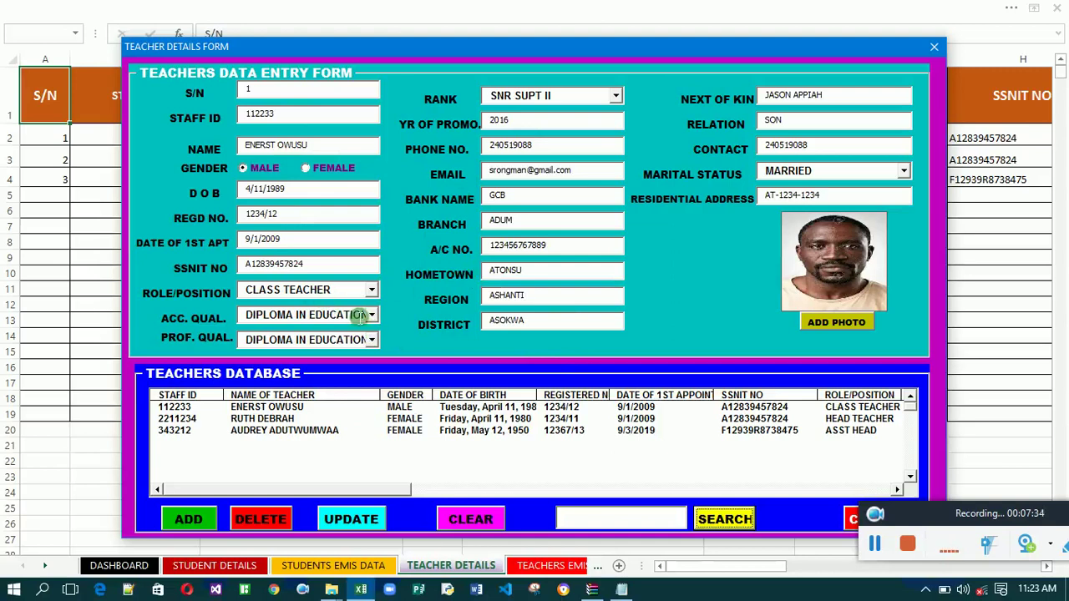
Set the teacher's academic qualification to BACHELORS DEGREE and professional qualification to BACHELORS IN EDUCATION.
left_click(372, 317)
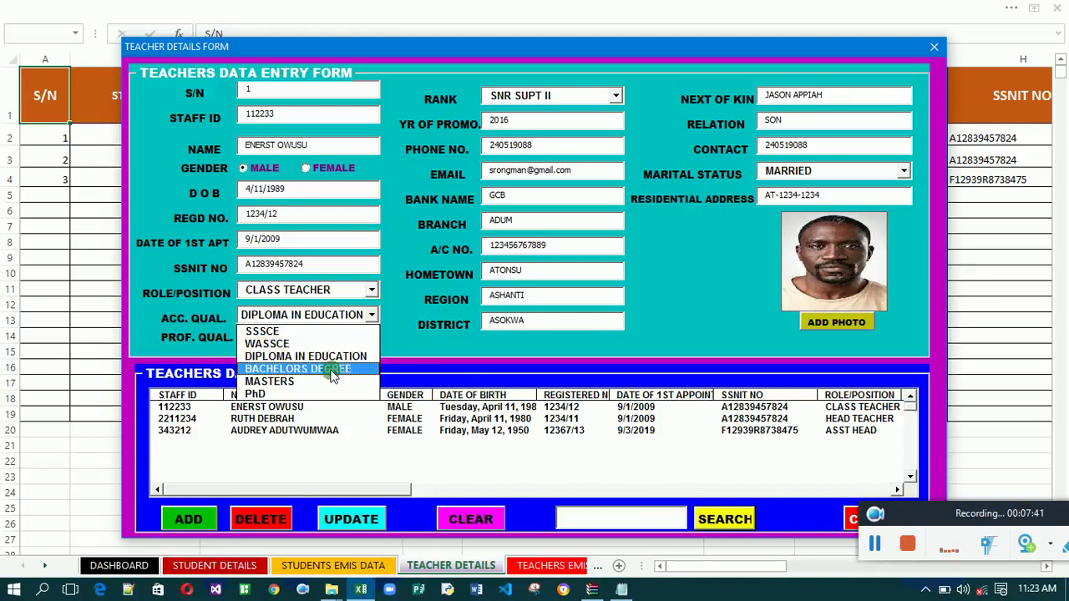
left_click(332, 370)
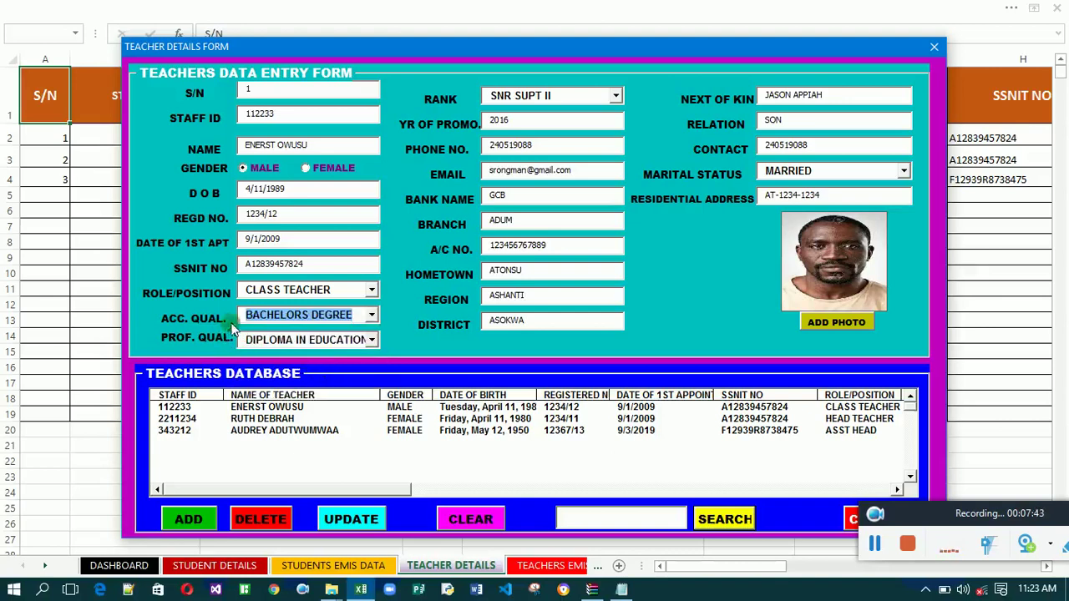
left_click(373, 340)
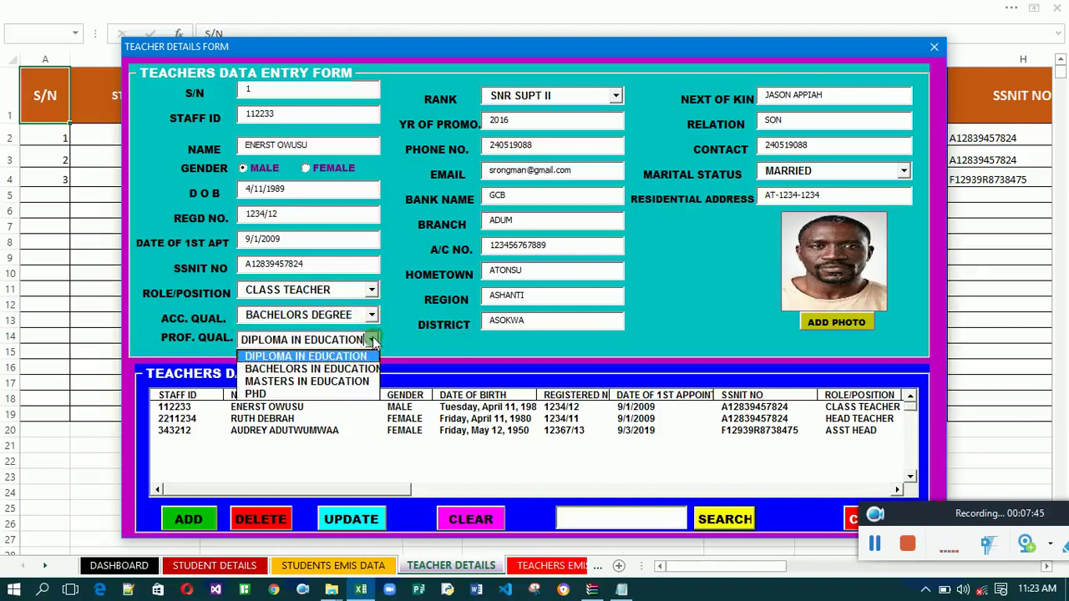
left_click(338, 370)
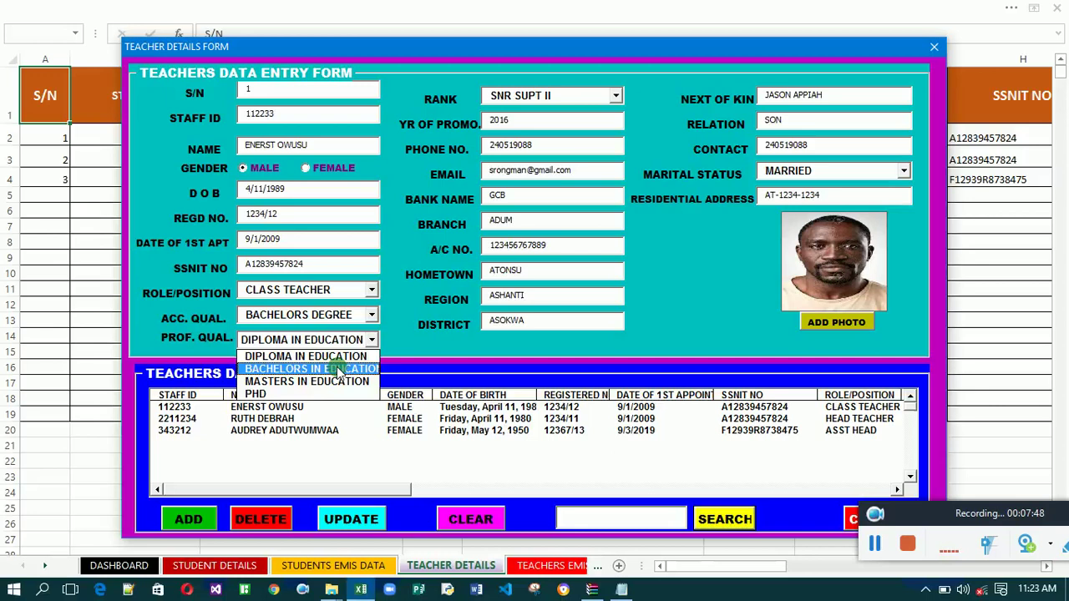
left_click(338, 370)
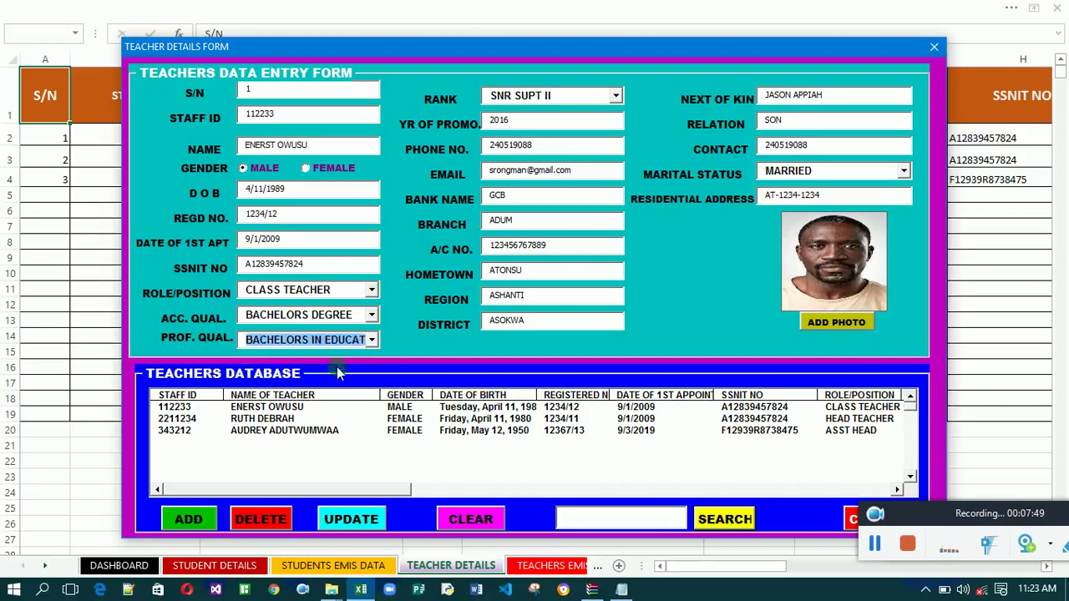
Change the rank to P/S, trim the promotion year, keep MARRIED, then save and close the form.
left_click(616, 97)
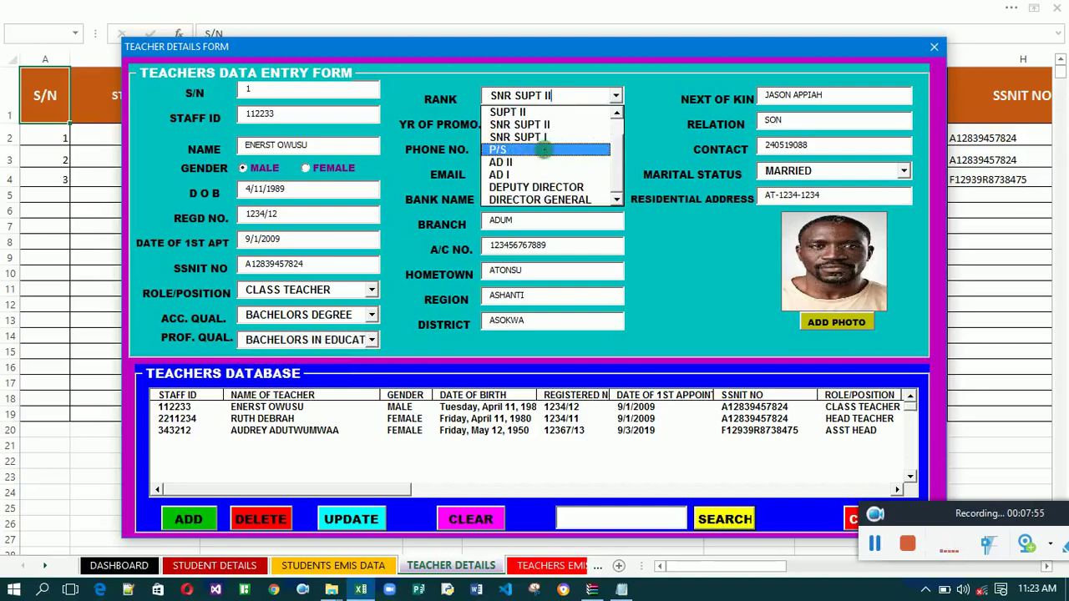
left_click(544, 149)
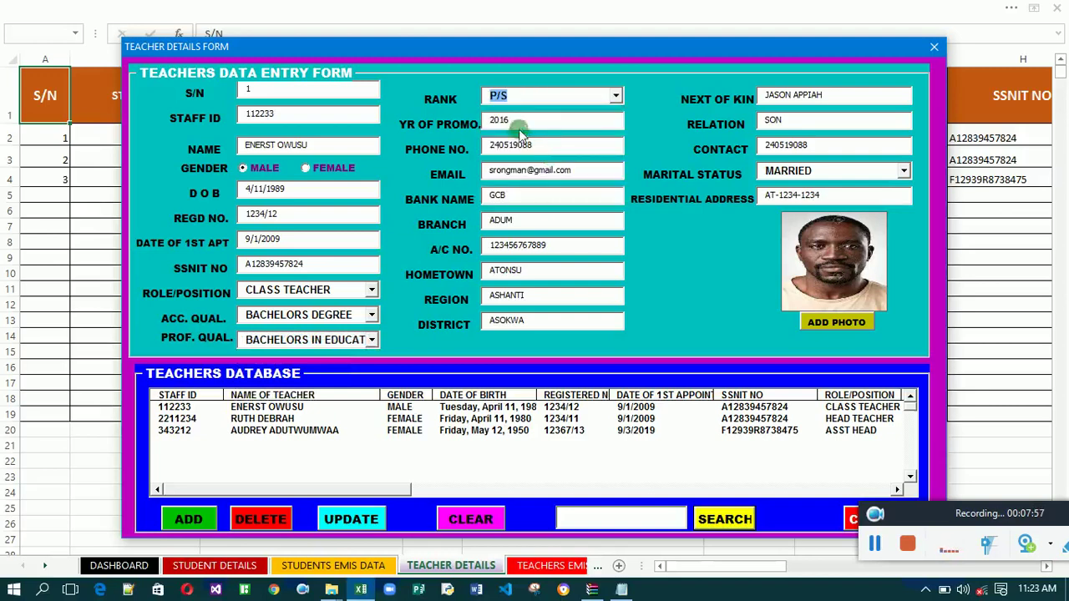
left_click(525, 127)
key("BackSpace")
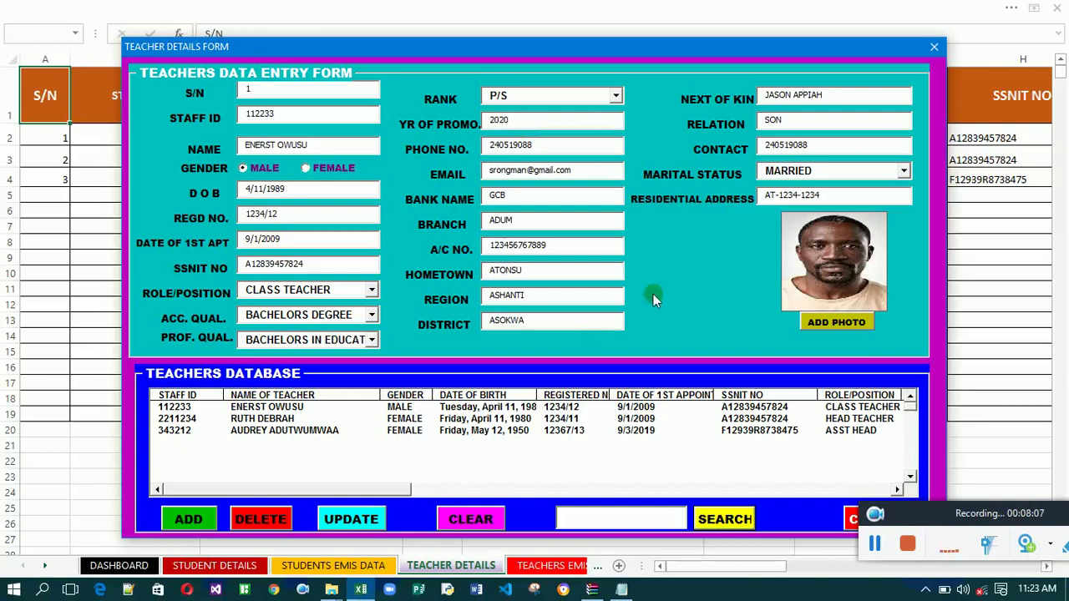
left_click(905, 171)
left_click(905, 171)
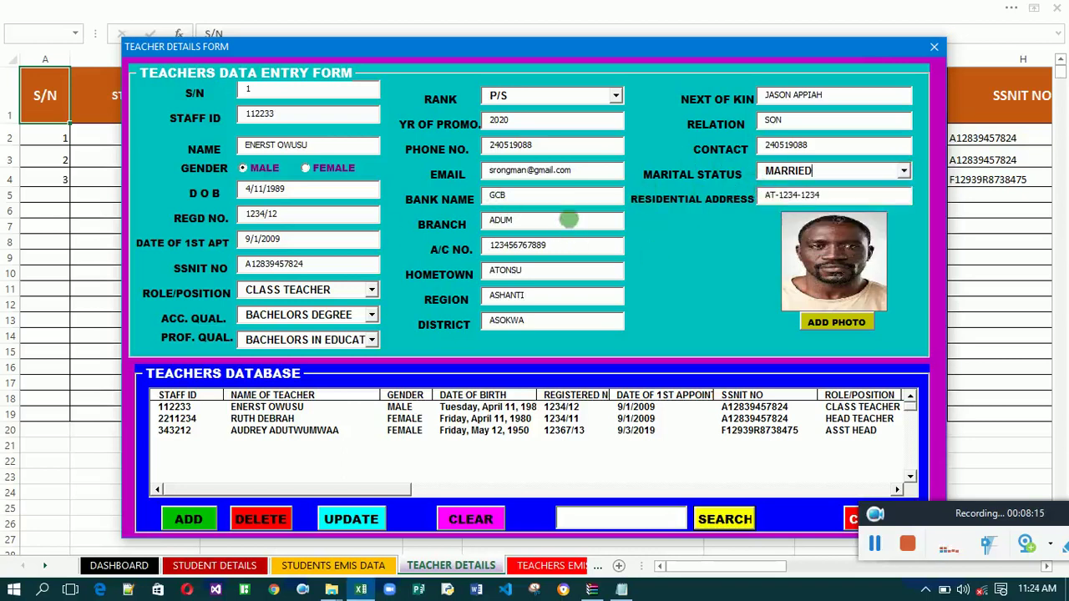
left_click(357, 517)
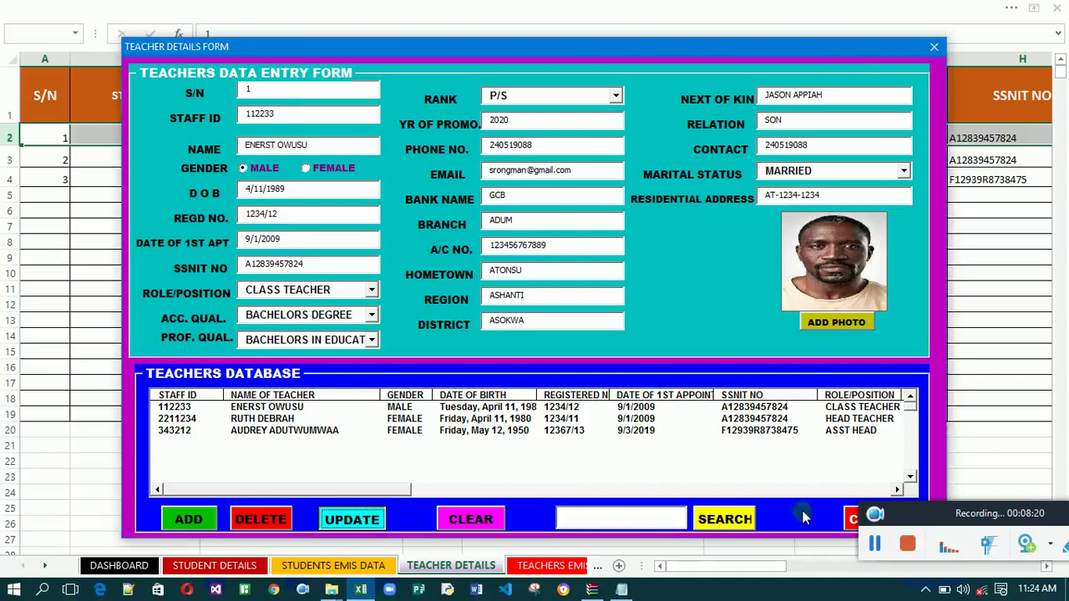
left_click(849, 519)
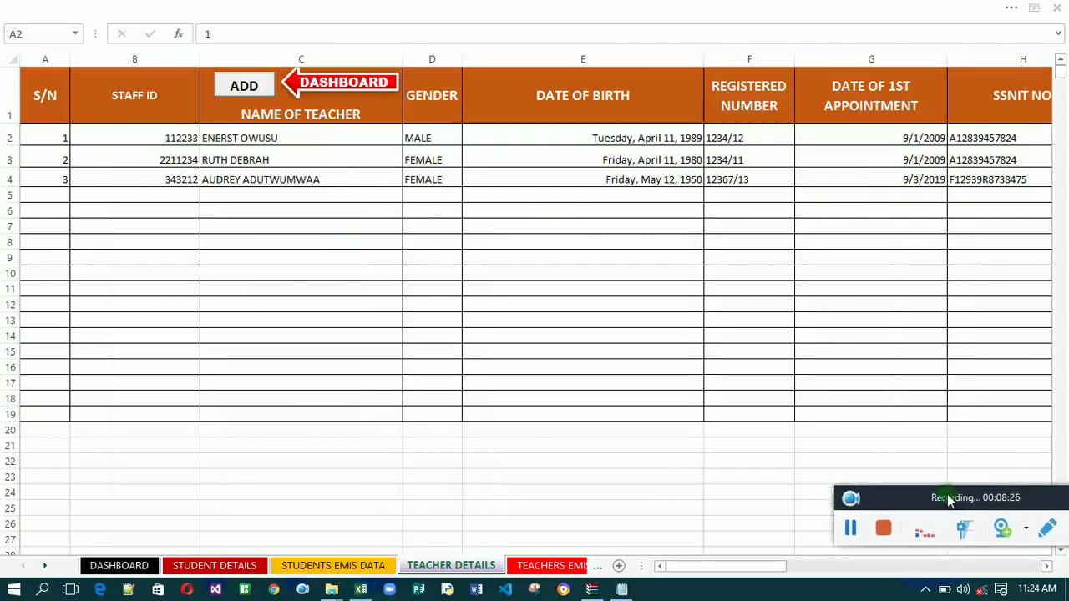
left_click(1046, 566)
left_click(1046, 566)
left_click(1046, 566)
left_click(1047, 566)
left_click(1046, 566)
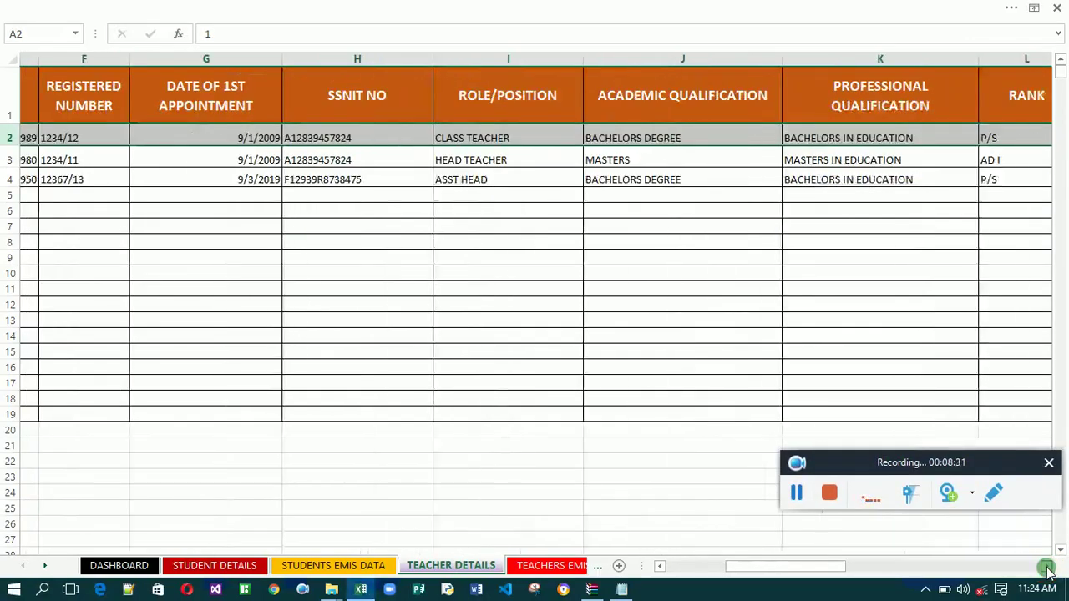
left_click(1046, 566)
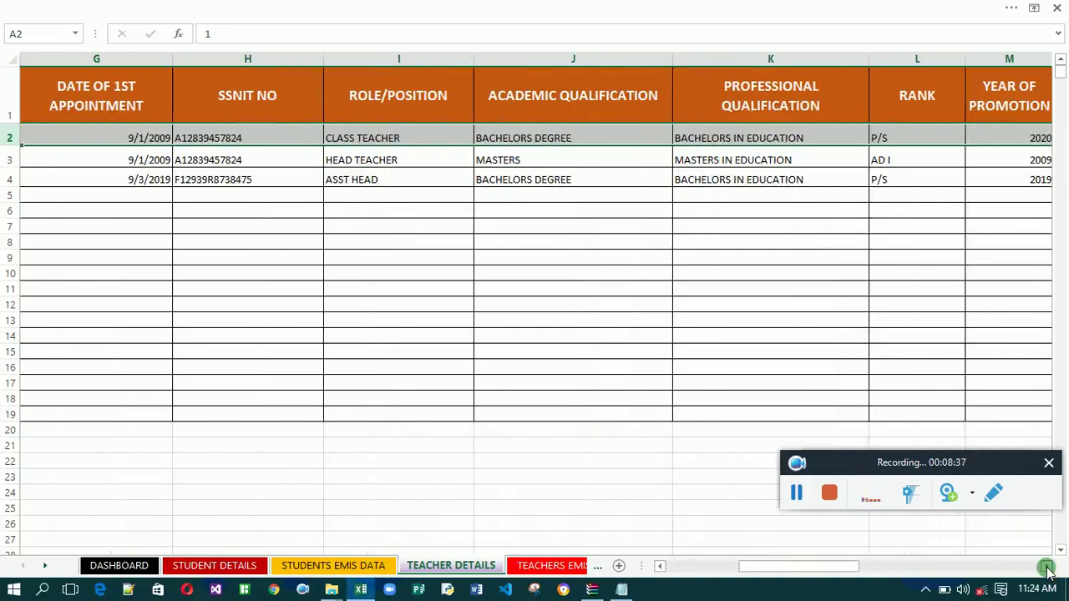
left_click(1046, 566)
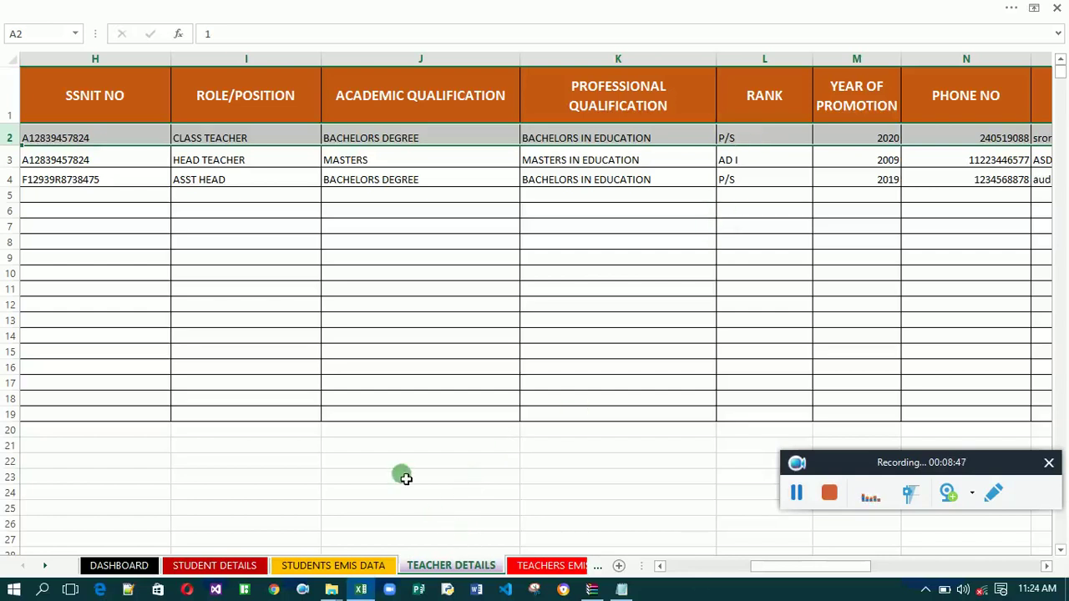
left_click(698, 568)
left_click(698, 567)
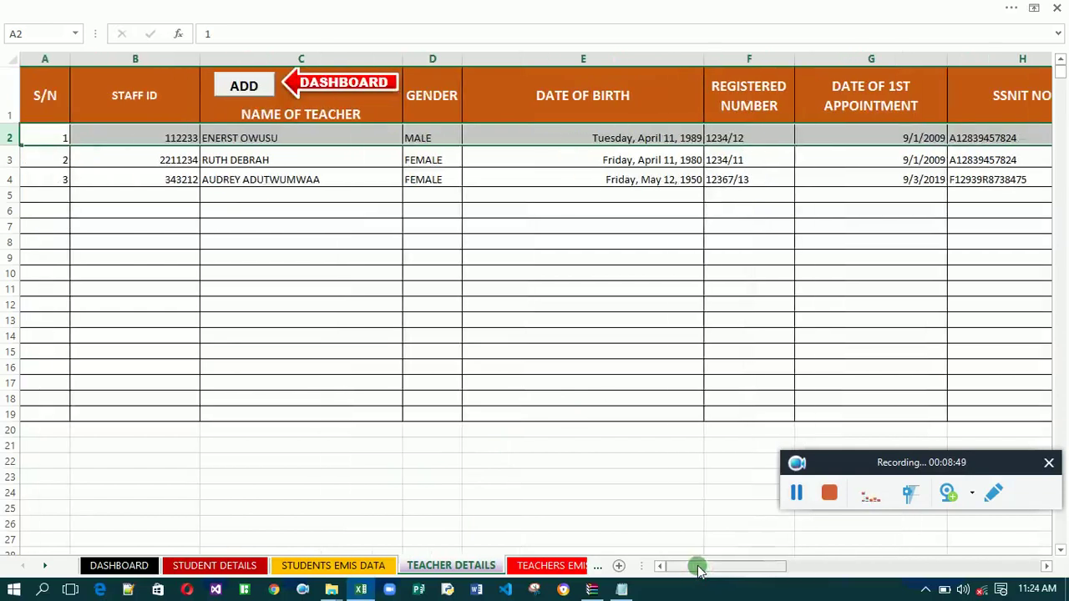
Load admission record 5 on Student Details and update its class to NOT IN SCHOOL.
left_click(221, 563)
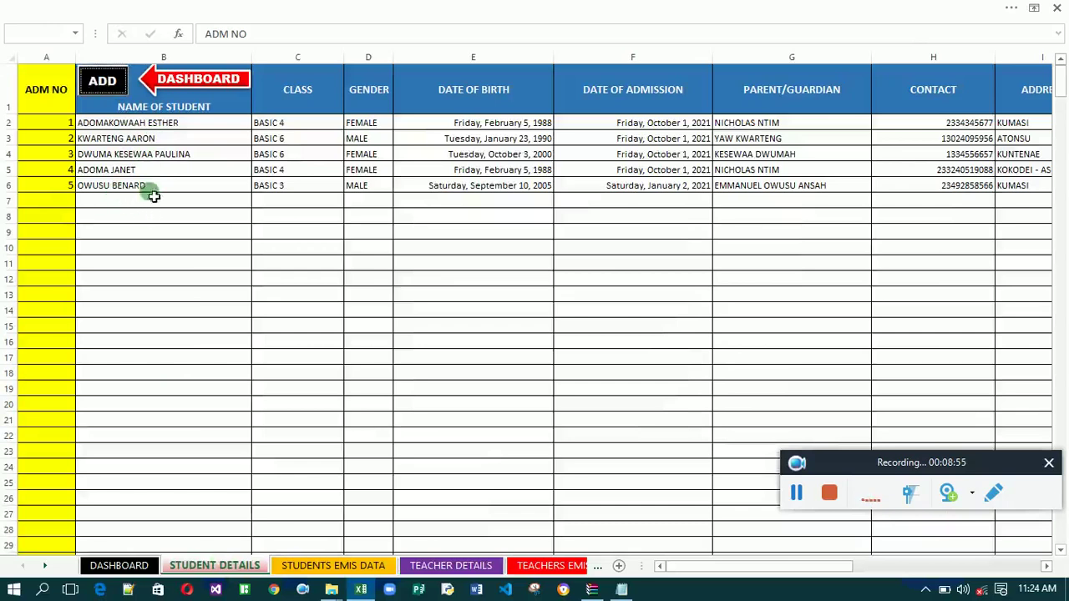
left_click(103, 81)
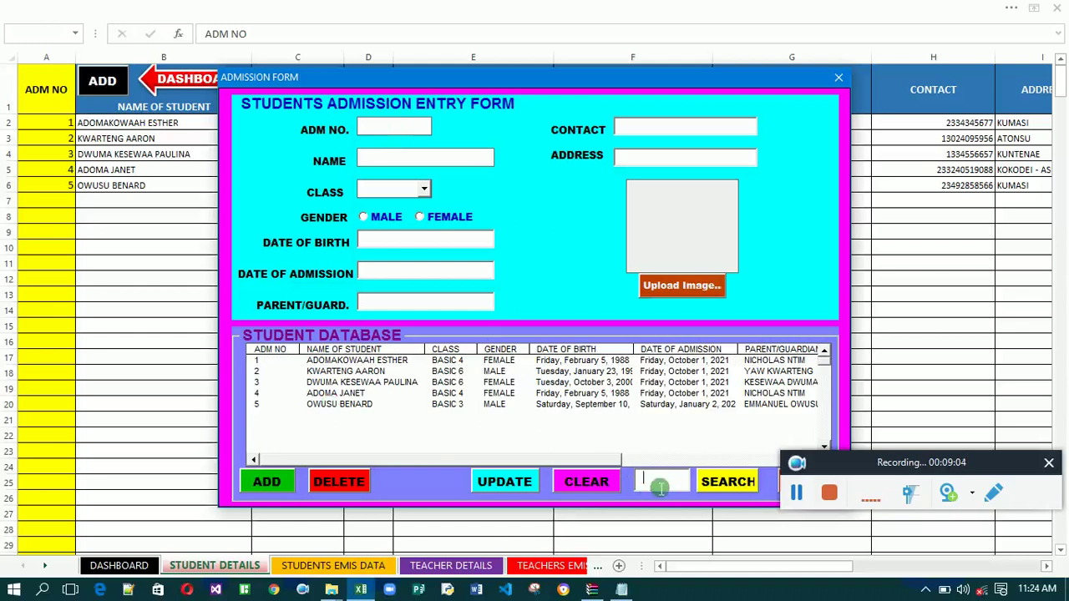
type("5")
left_click(718, 484)
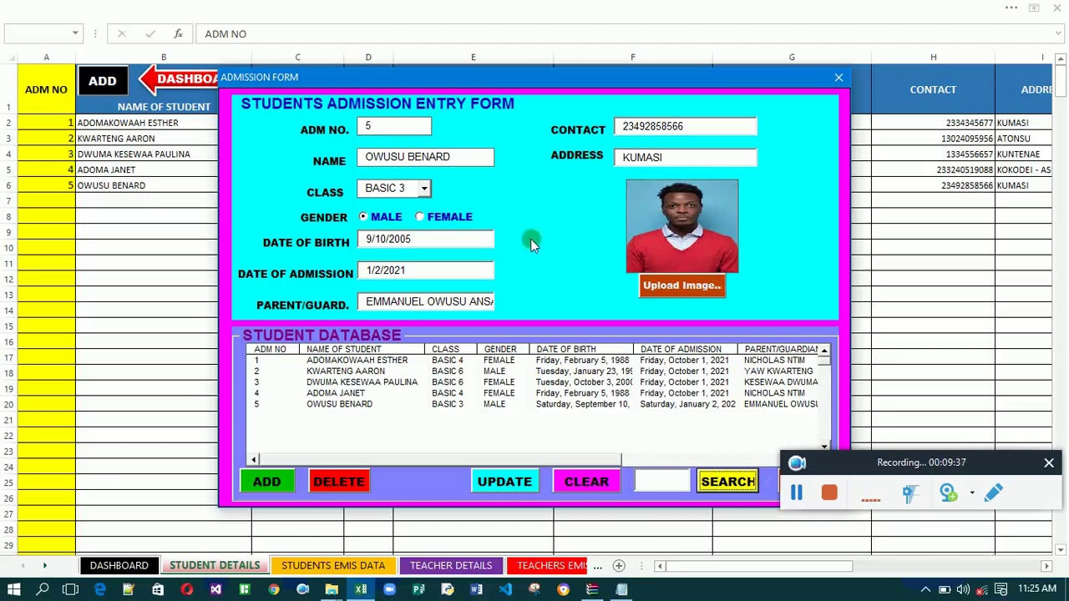
left_click(425, 189)
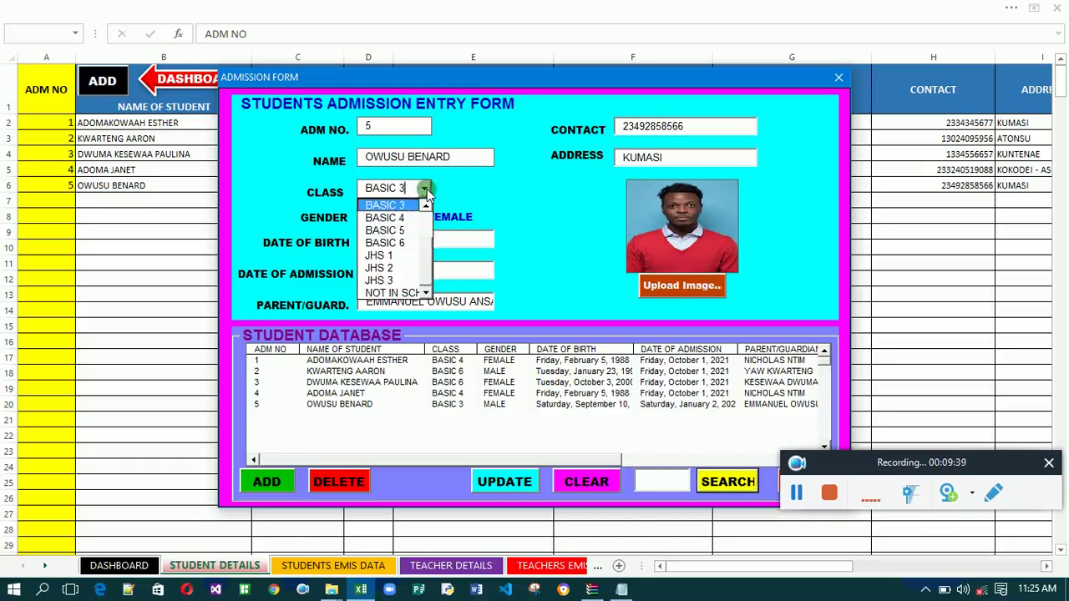
left_click(392, 293)
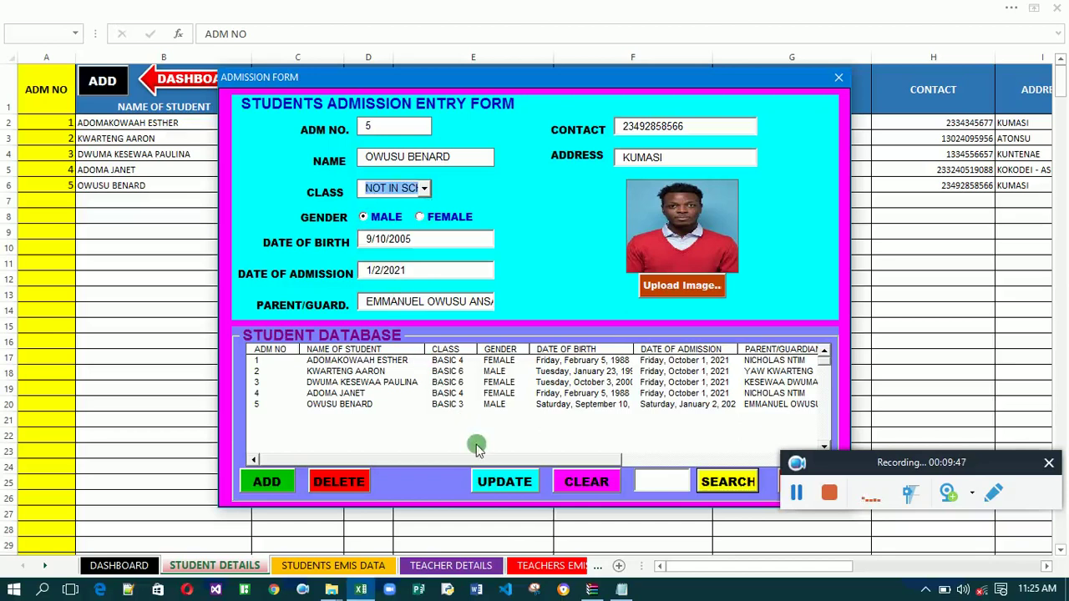
left_click(503, 484)
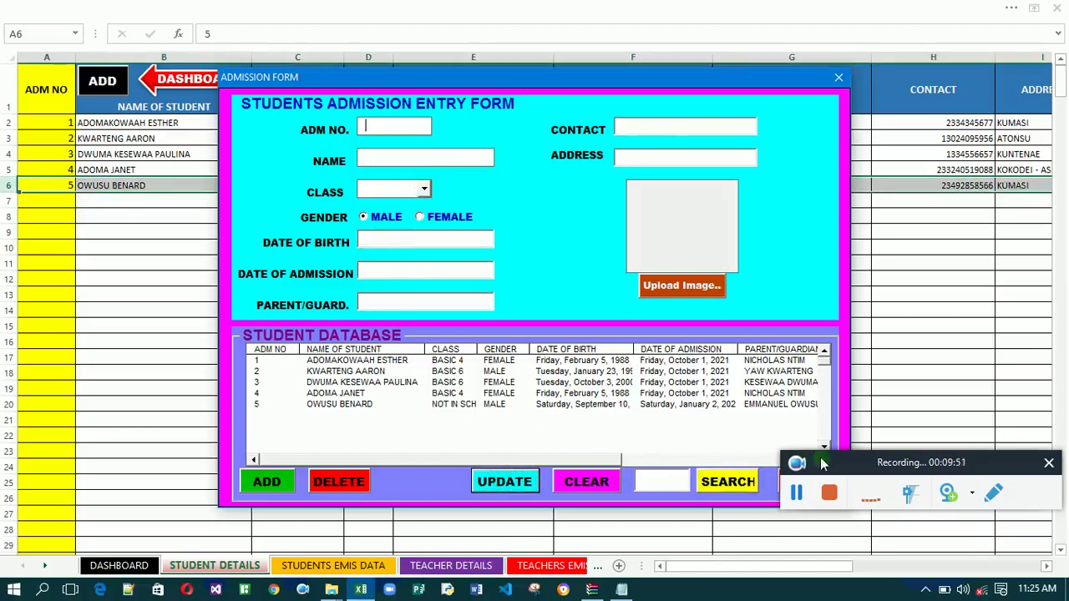
Close the admission form, check the EMIS totals now at 4 students, and return to Student Details.
left_click_drag(837, 465, 893, 542)
left_click(804, 480)
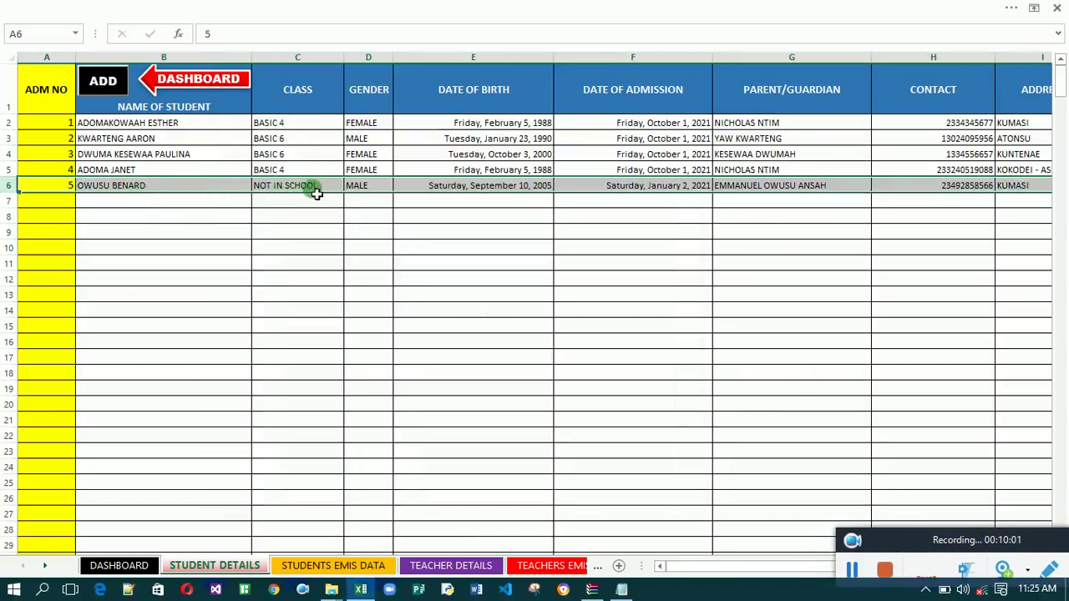
left_click(327, 566)
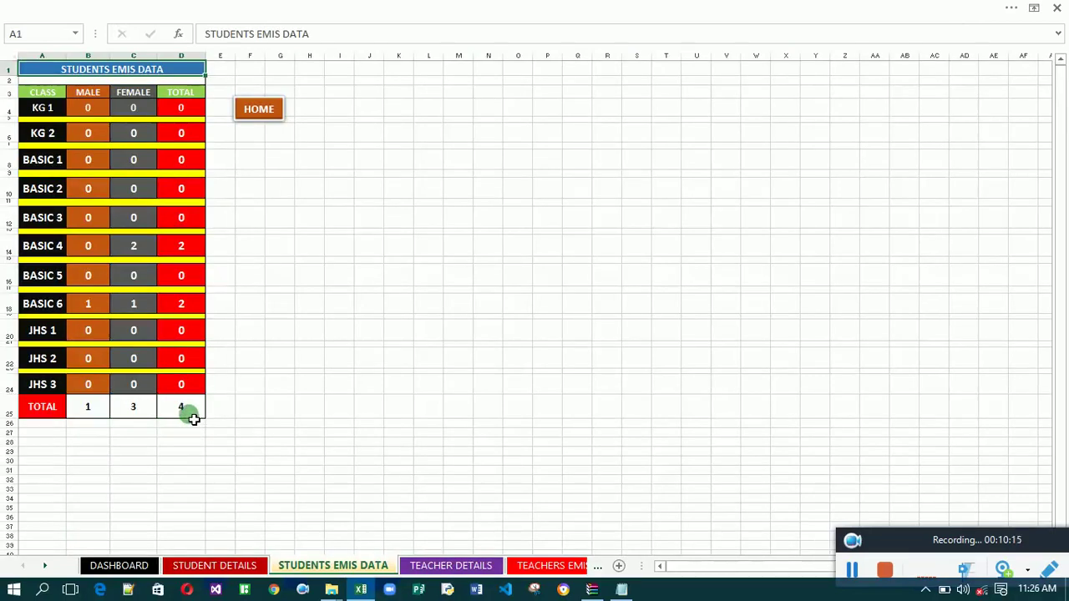
left_click(237, 421)
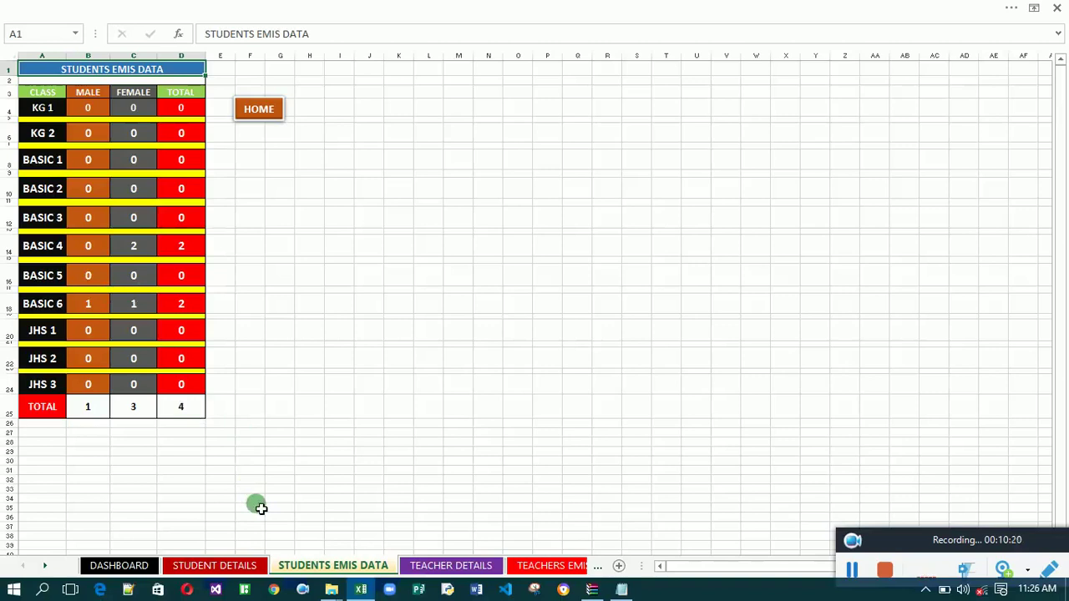
left_click(216, 567)
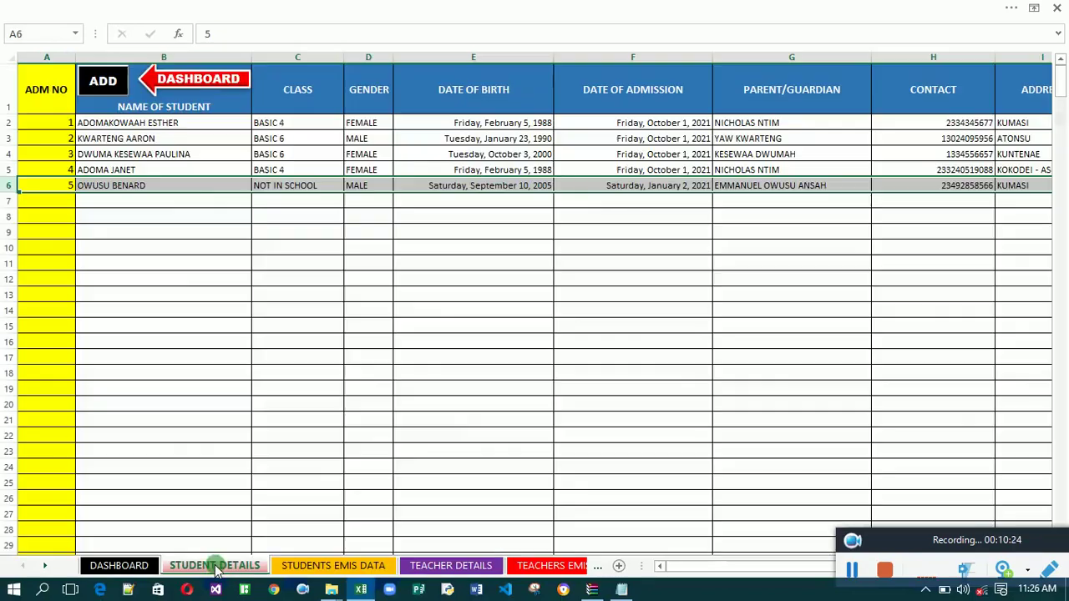
Search admission record 5, update its class to BASIC 5, and close the form.
left_click(104, 82)
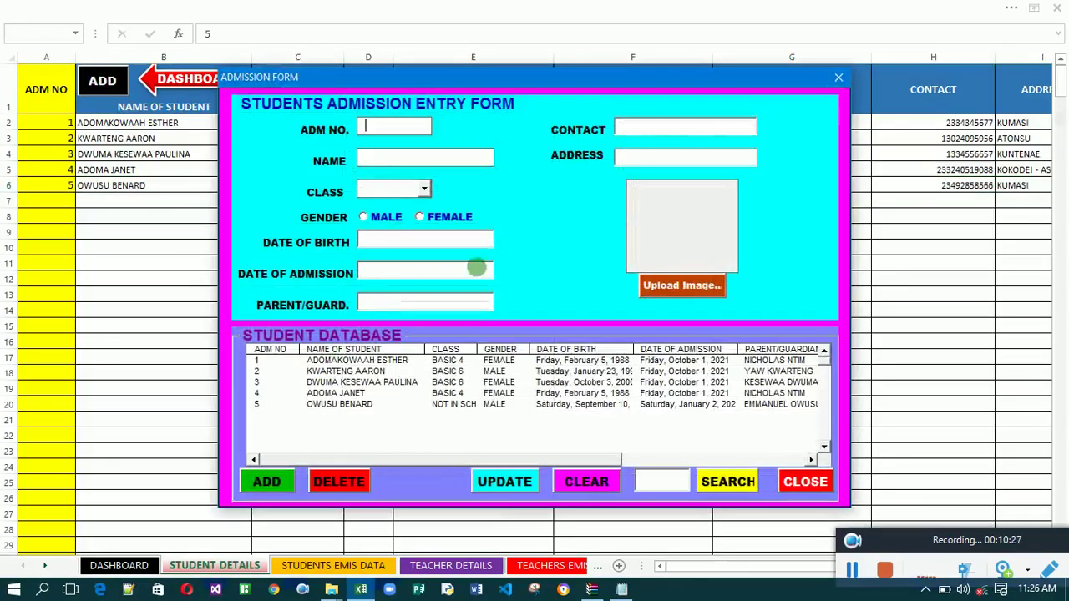
left_click(653, 481)
type("5")
left_click(709, 483)
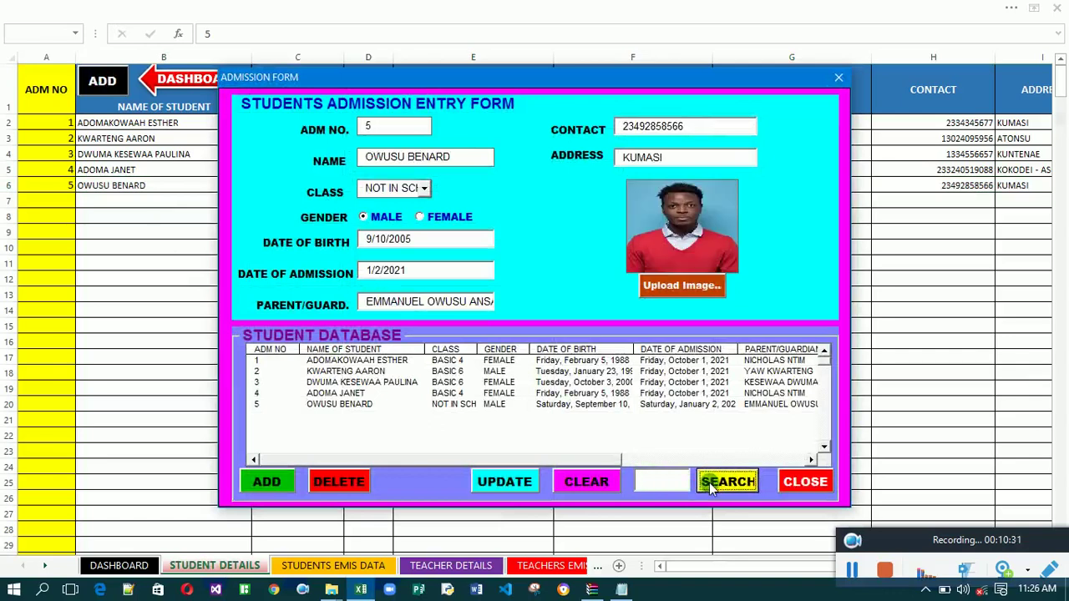
left_click(422, 188)
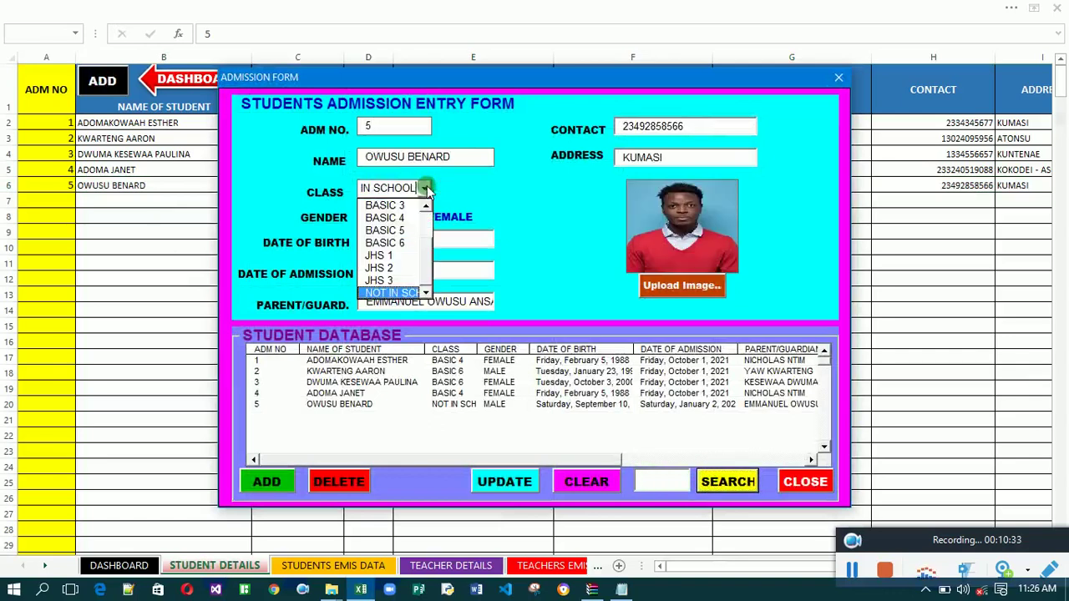
left_click(393, 230)
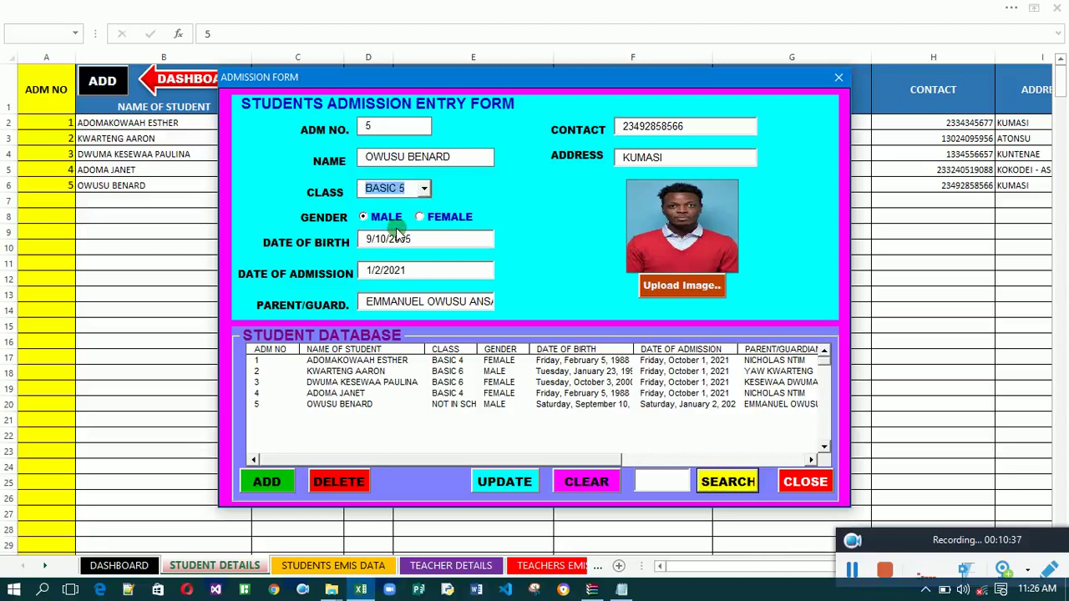
left_click(504, 478)
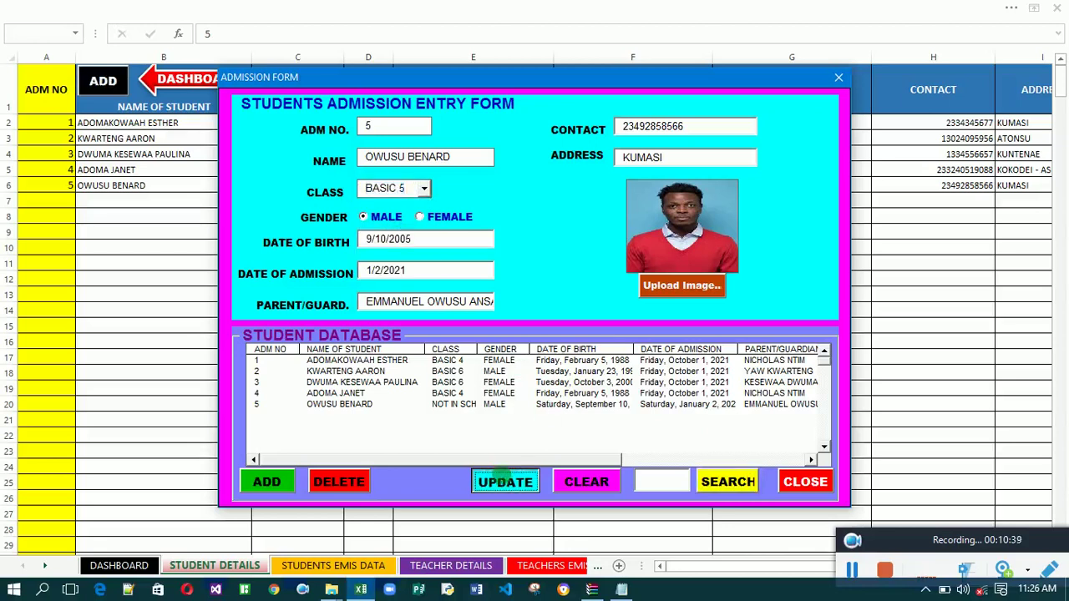
left_click(804, 483)
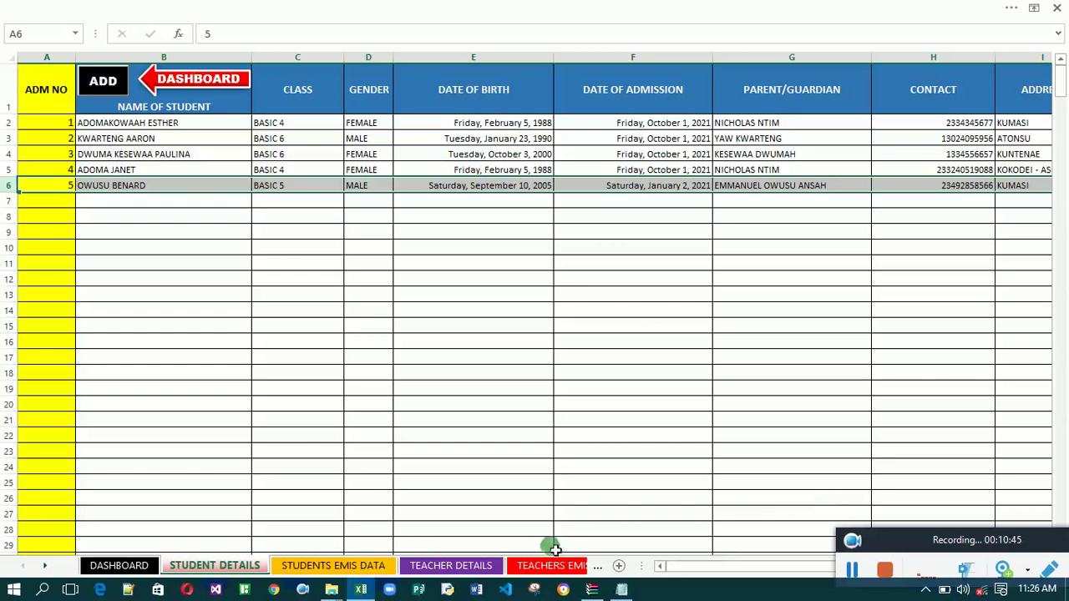
Review student 5's row, then confirm EMIS shows 1 male in BASIC 5 and 5 students total.
key("Right")
key("Right")
key("Right")
key("Right")
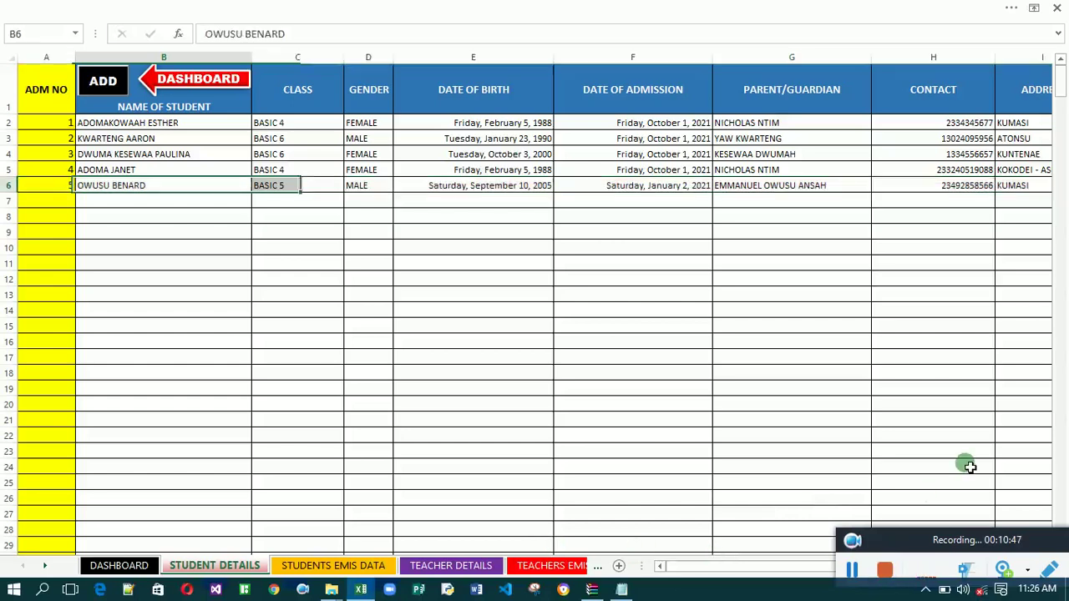
key("Right")
key("Right")
key("Right")
key("Right")
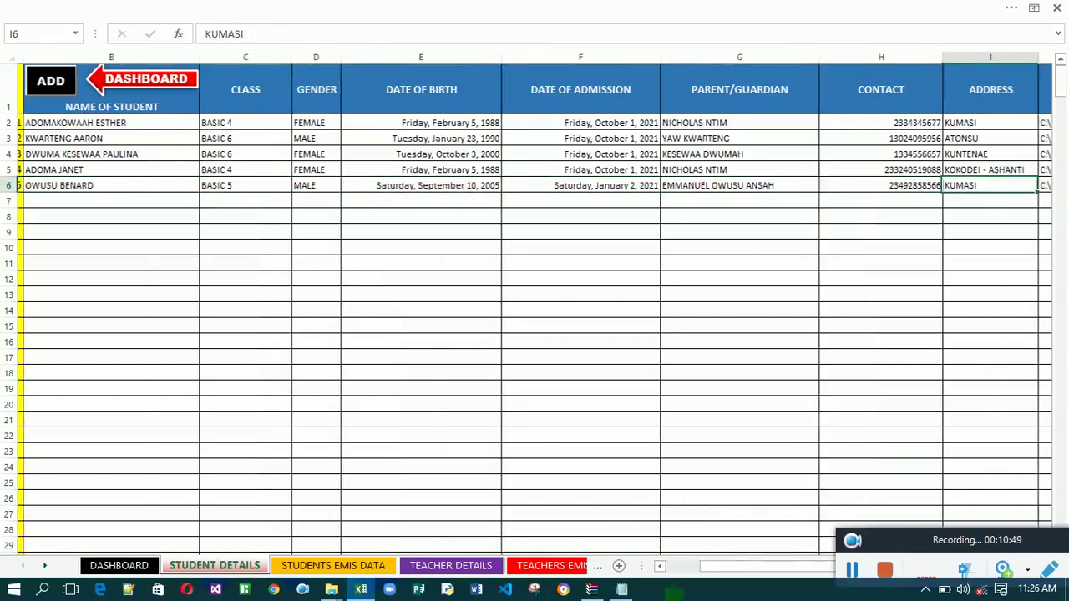
left_click(342, 570)
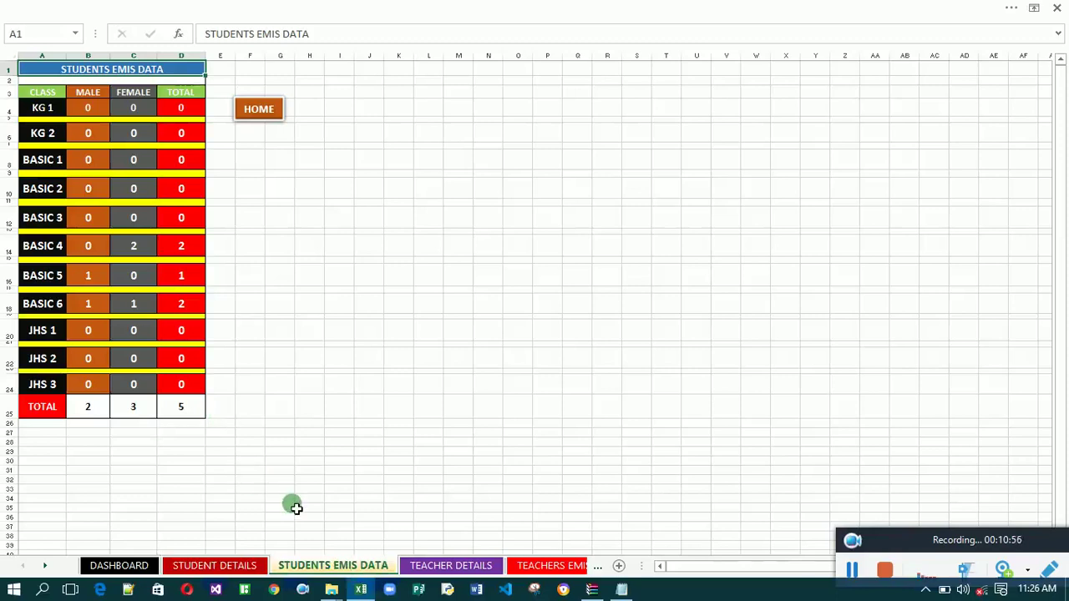
left_click(555, 567)
Search admission number 5 on the Admission Receipt sheet to fill in the student's receipt.
left_click(572, 566)
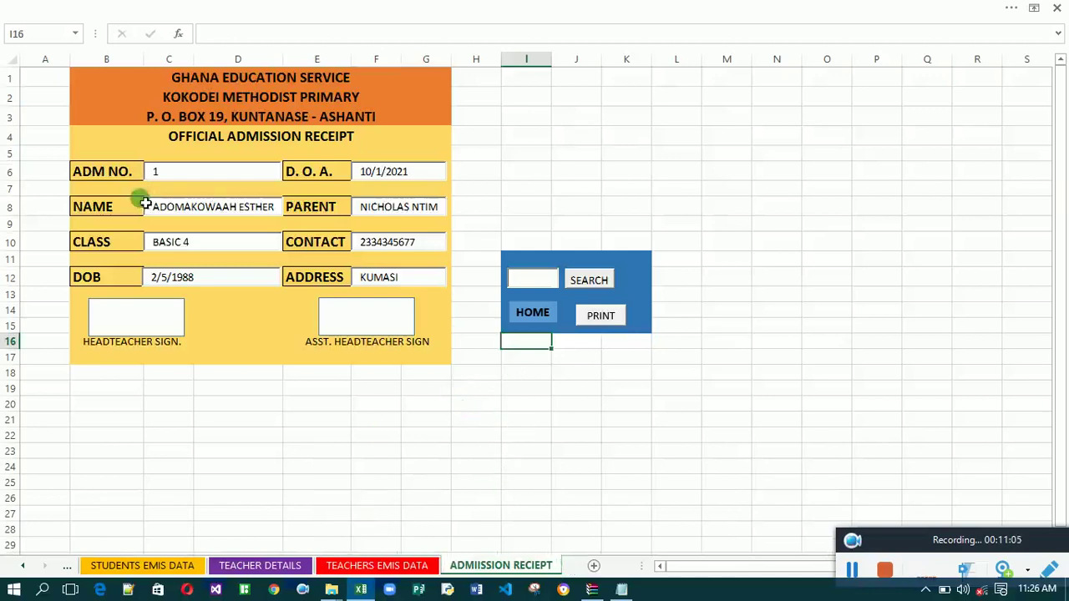
left_click(524, 285)
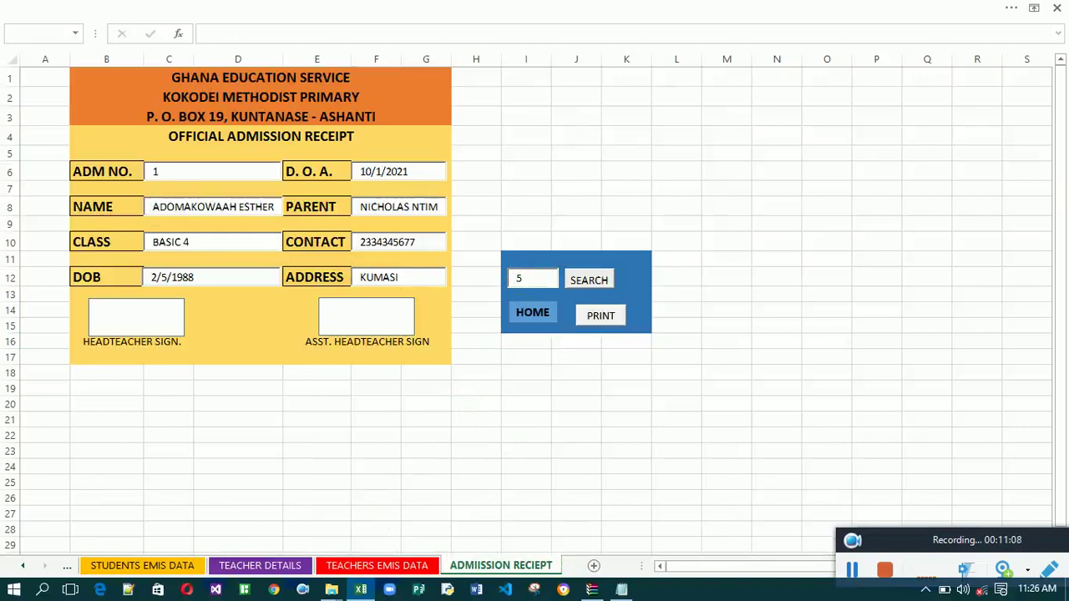
left_click(589, 278)
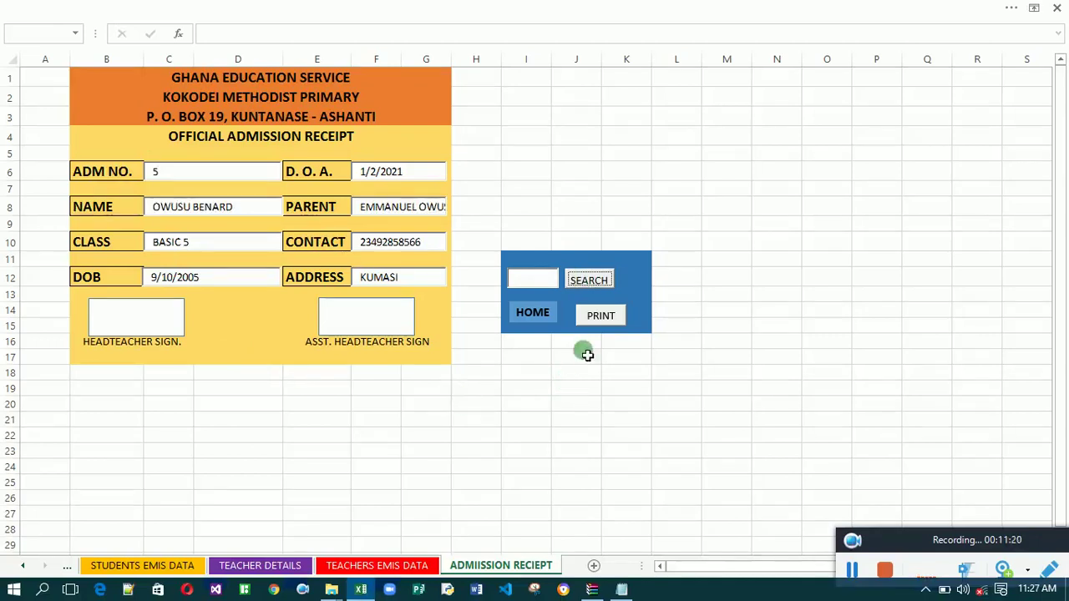
Print the receipt to Foxit Reader PDF Printer, cancelling the PDF save and the print job.
left_click(603, 317)
left_click(603, 317)
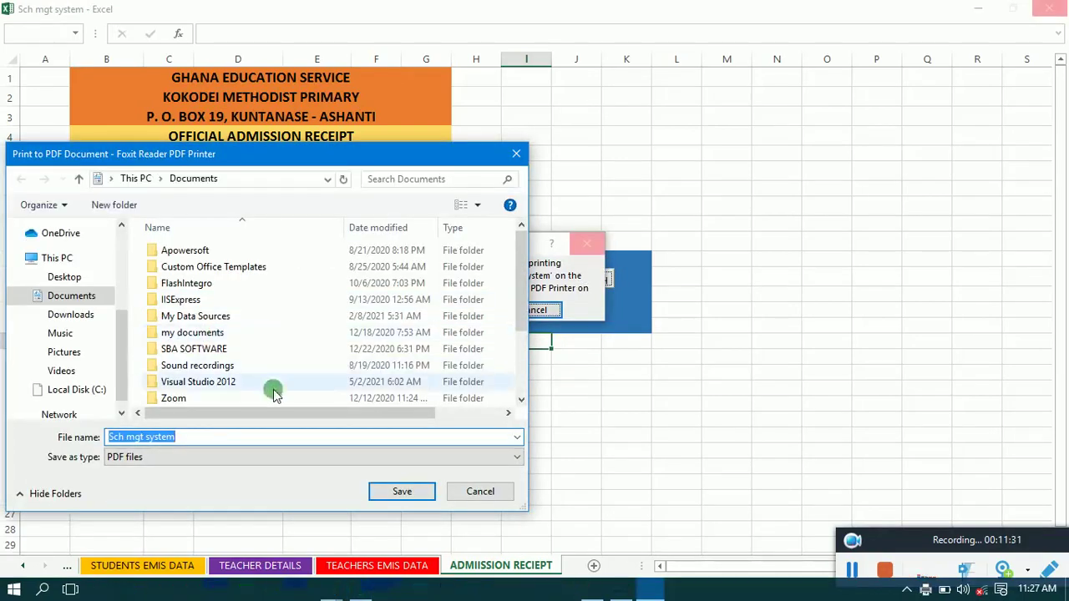
left_click(489, 492)
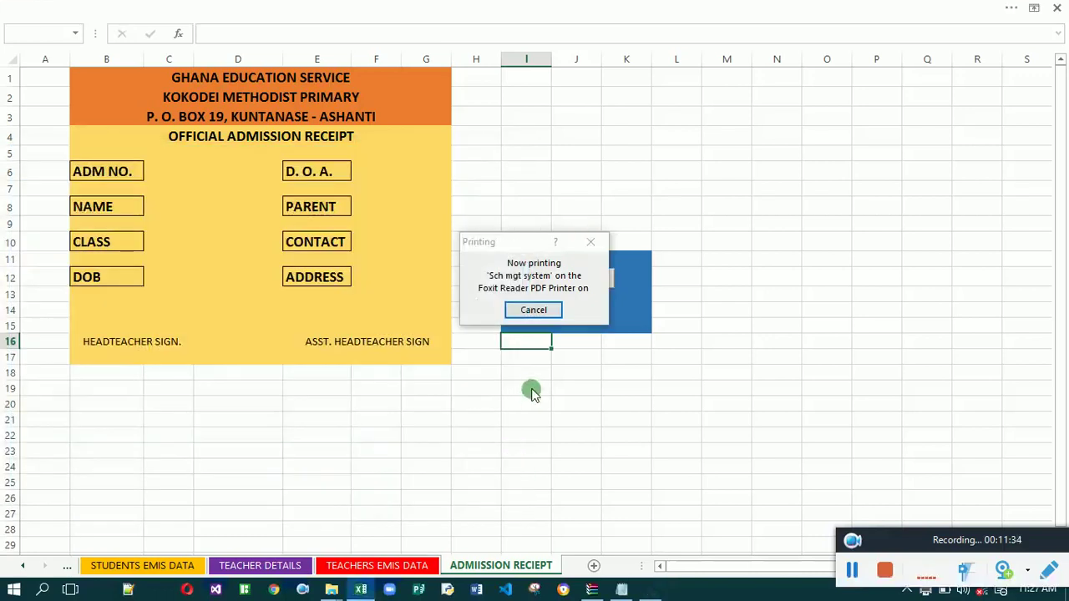
left_click(541, 307)
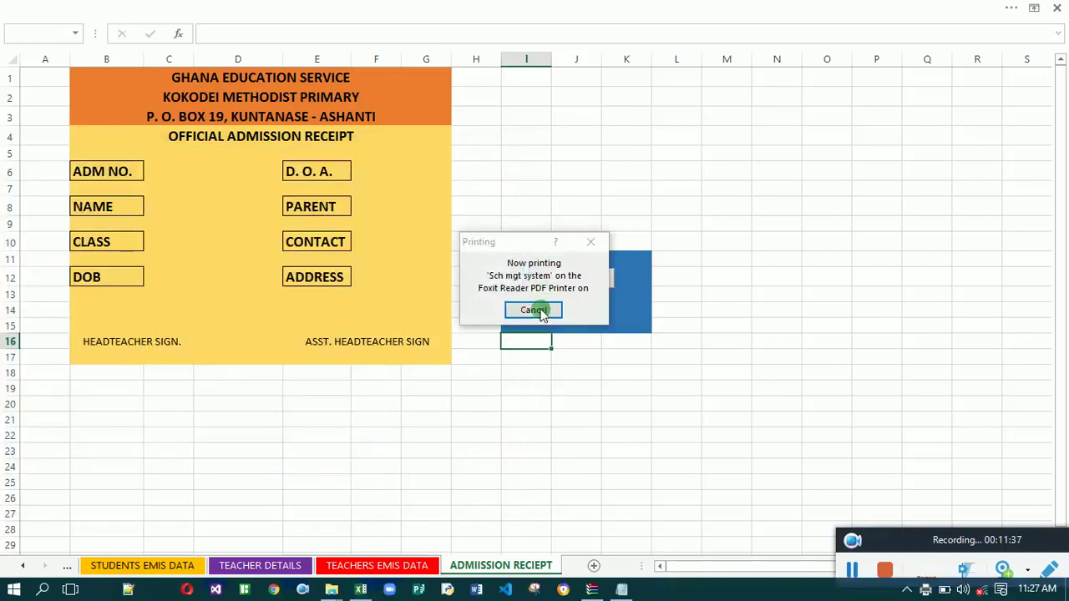
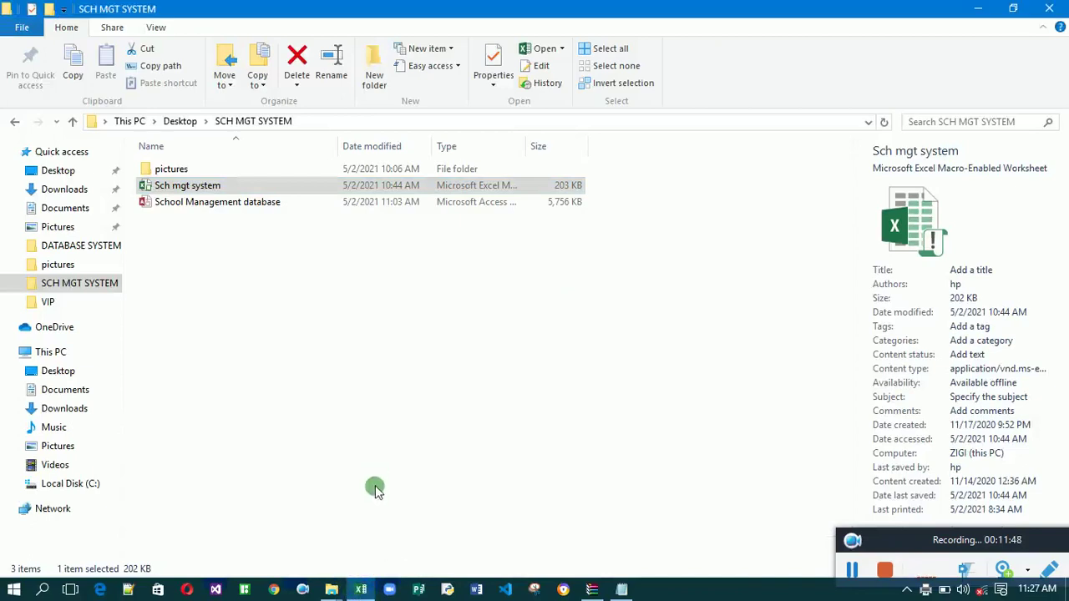
Return to the Excel workbook and select the empty cell D21 below the admission receipt.
left_click(359, 587)
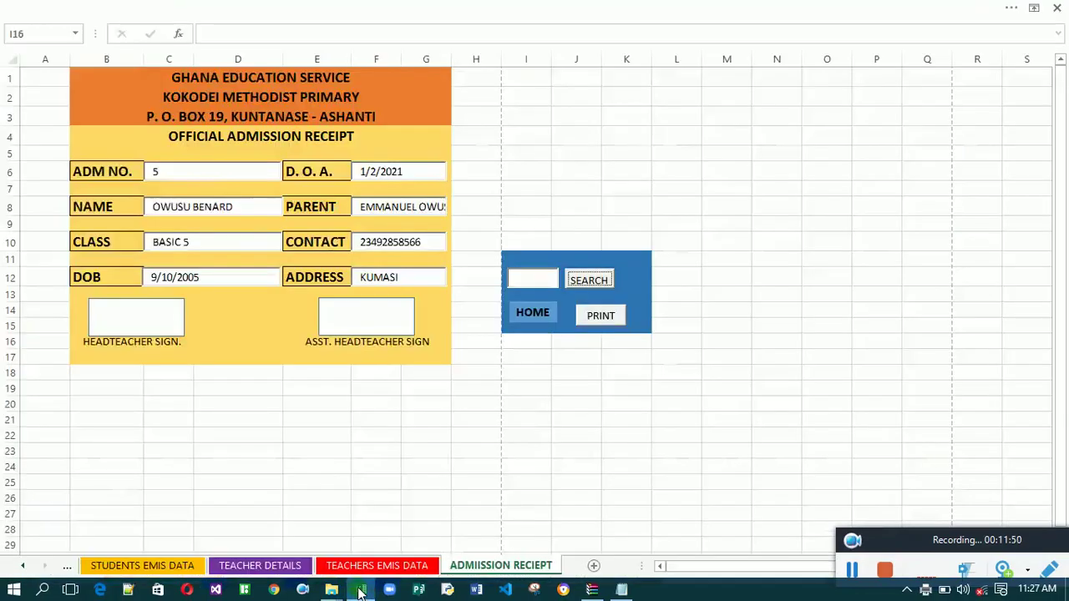
left_click(247, 422)
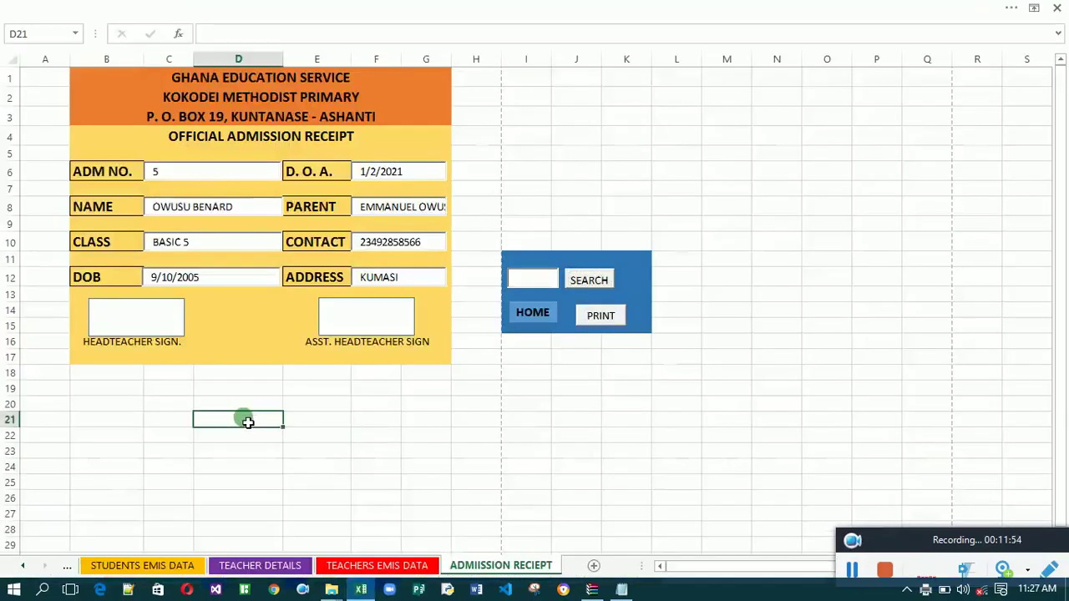
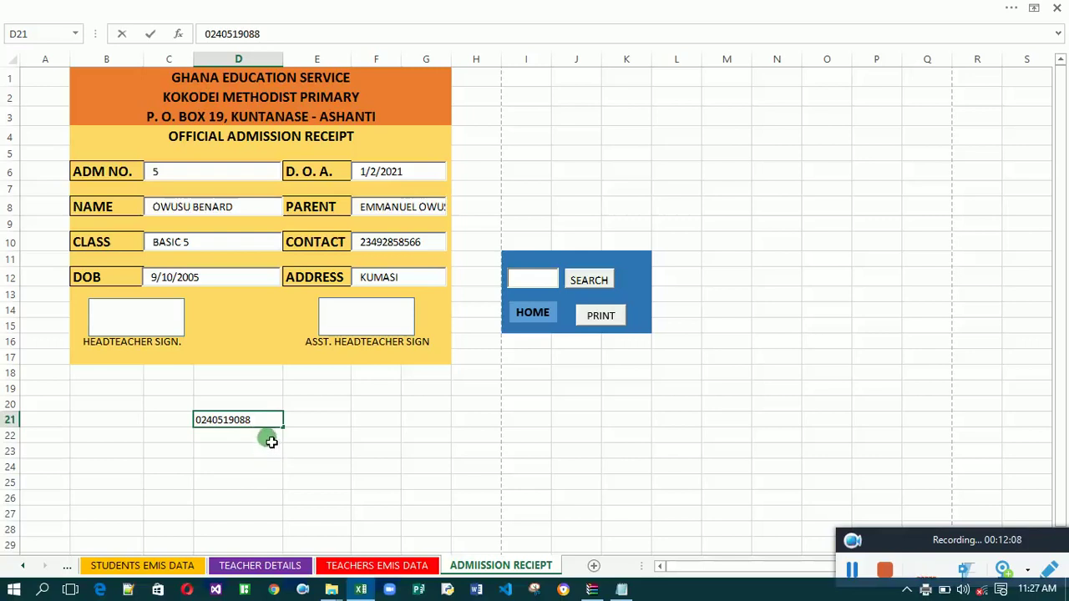
Enter a phone number in D21 and reselect the cell to confirm the leading zero was dropped.
key("Return")
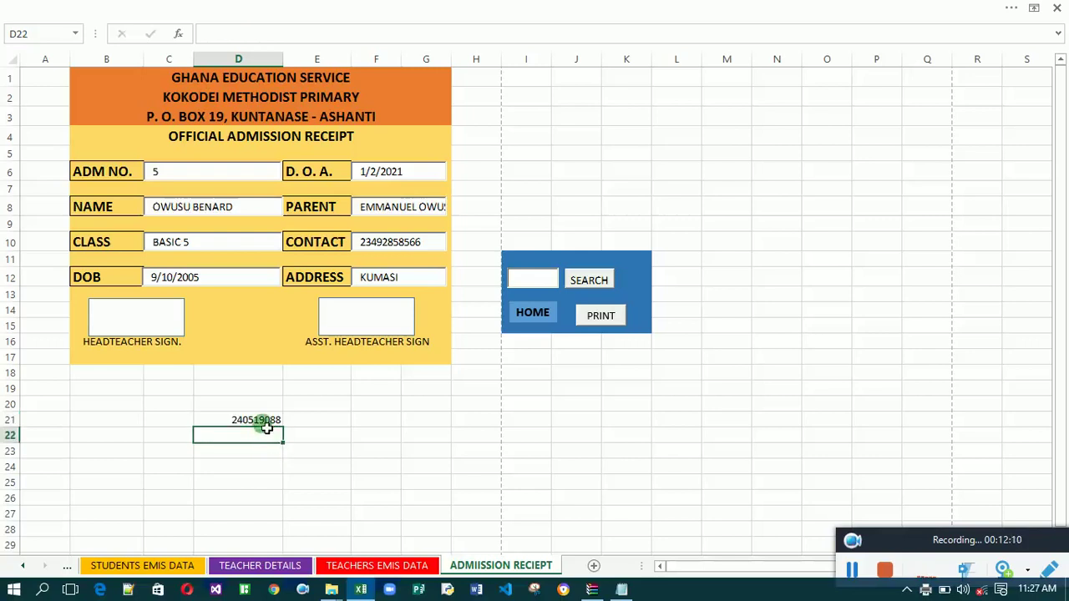
left_click(263, 421)
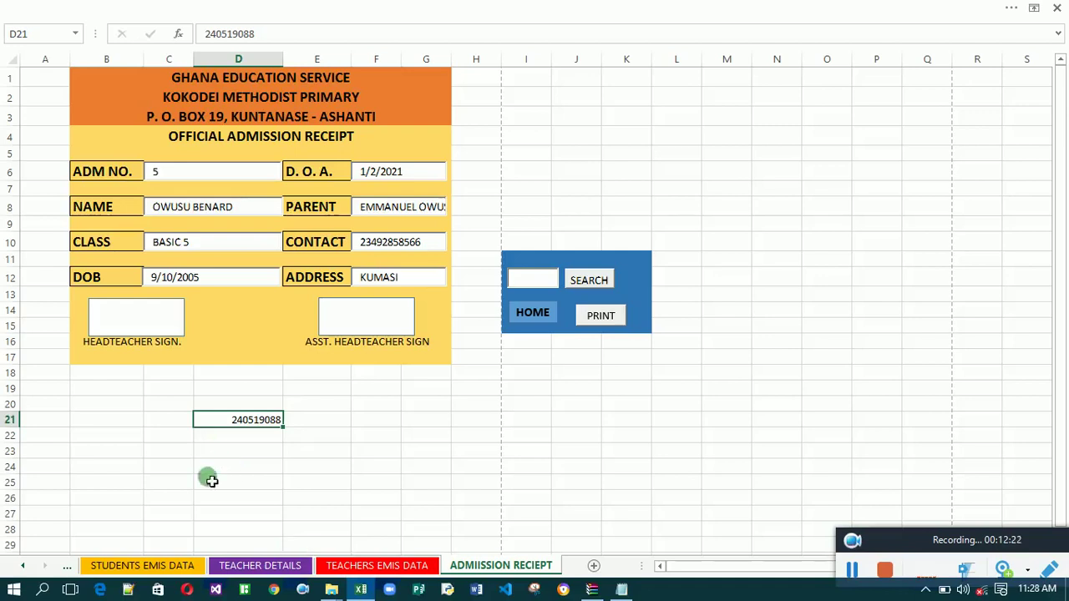
Flip between the STUDENTS EMIS DATA and TEACHER DETAILS sheets, then select empty cells in the teacher table.
left_click(146, 568)
left_click(250, 566)
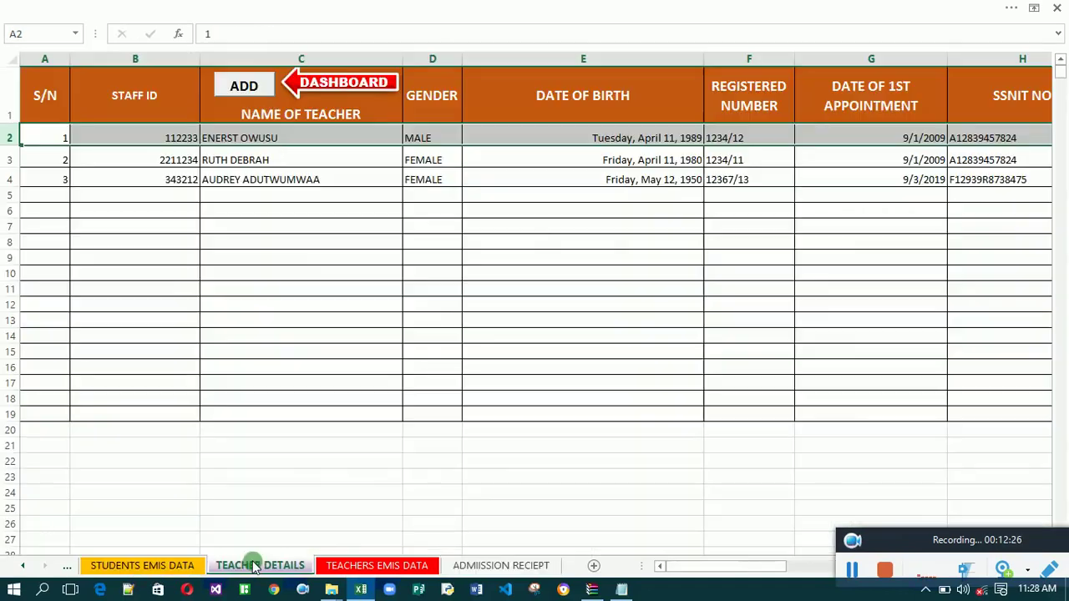
left_click(170, 566)
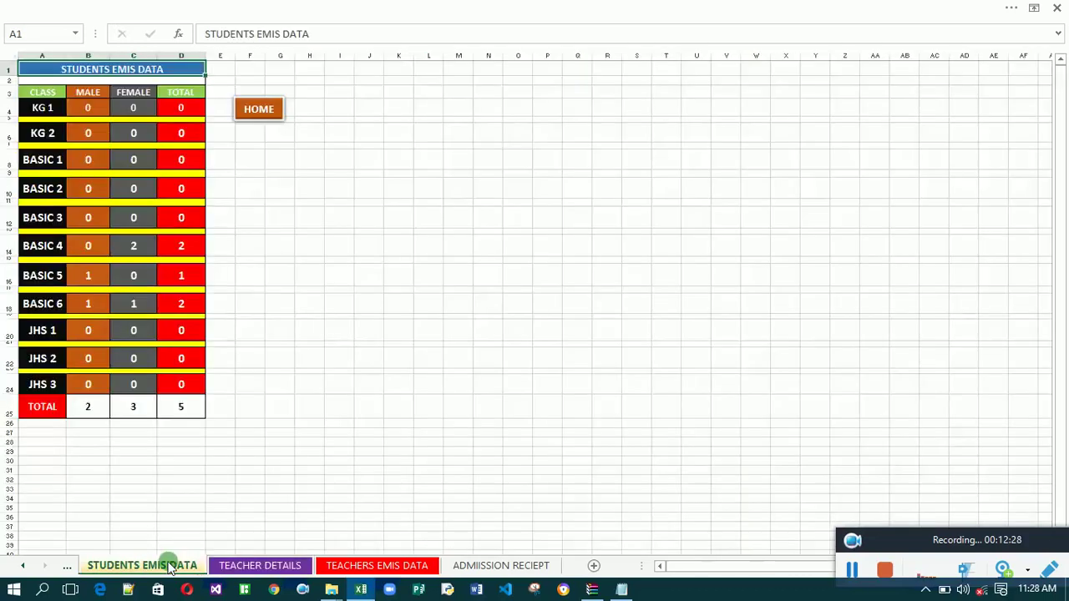
left_click(276, 566)
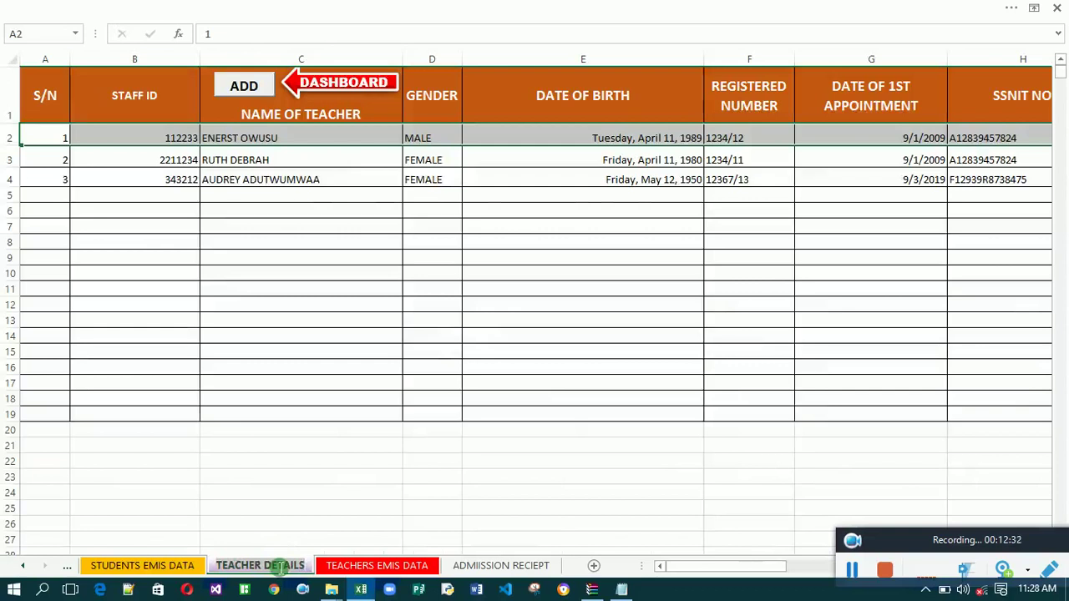
left_click(383, 386)
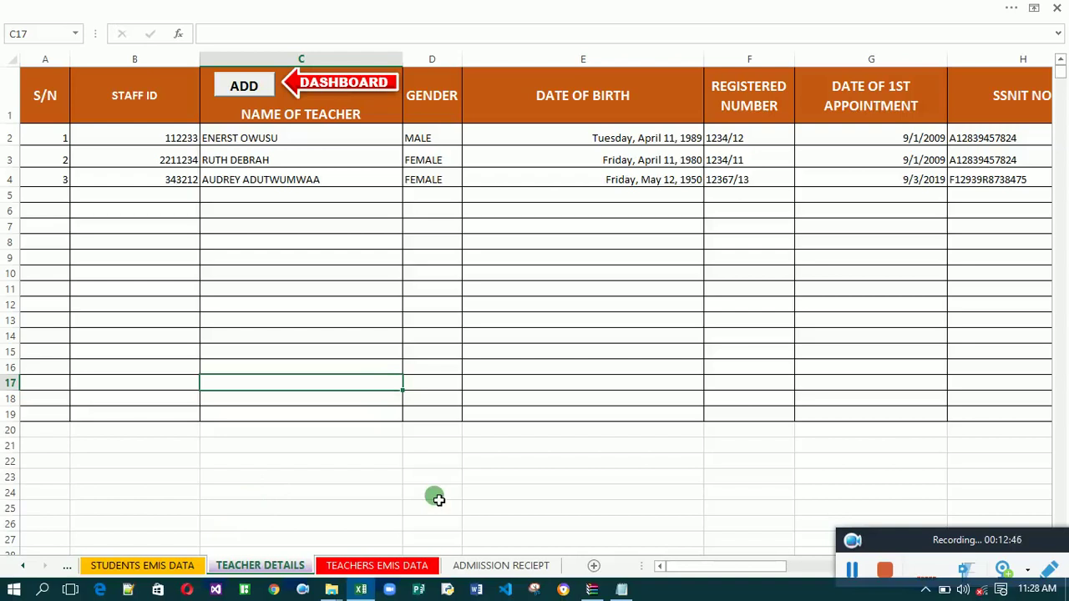
left_click(437, 498)
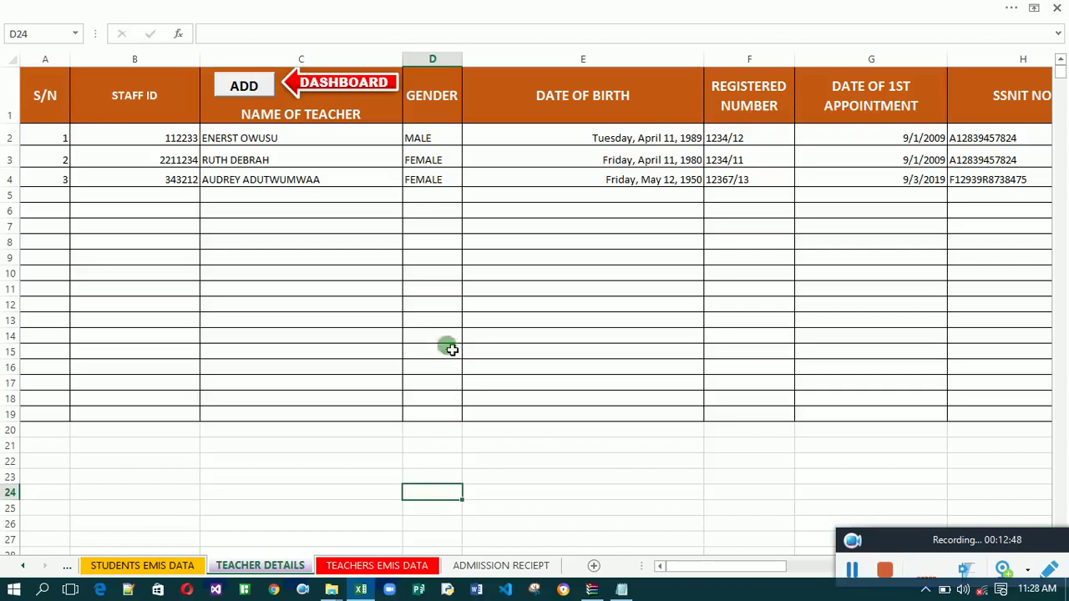
left_click(437, 321)
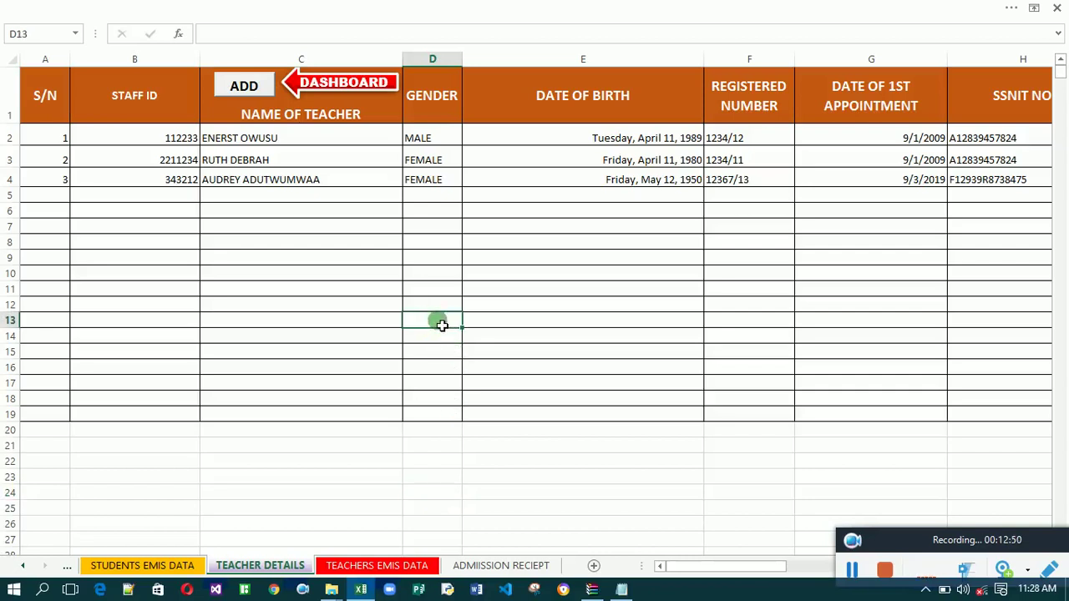